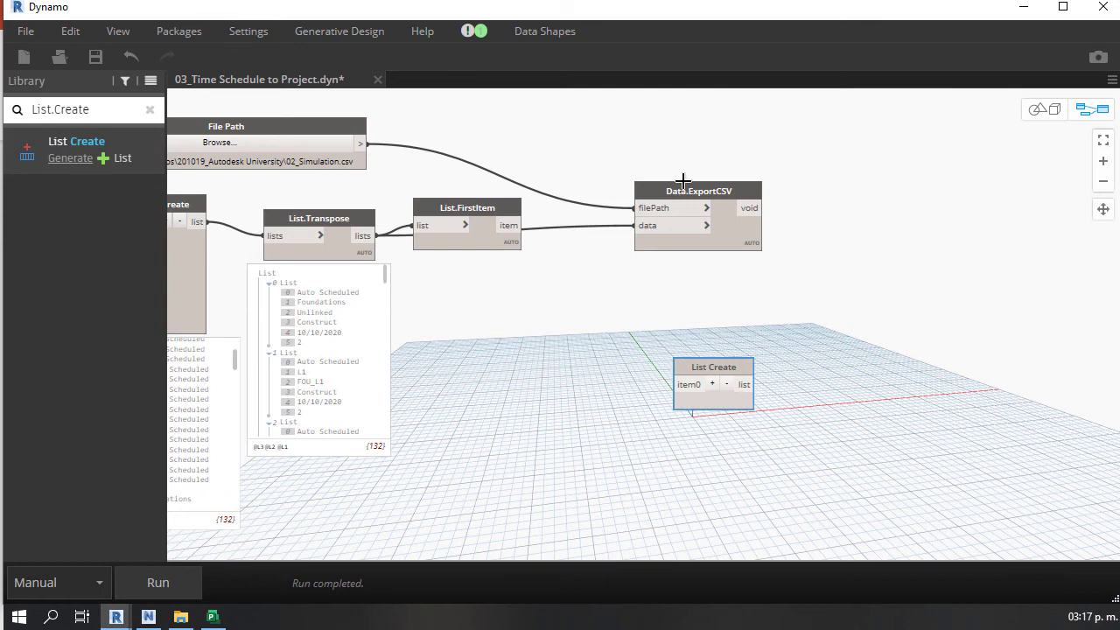
# - Move Data.ExportCSV away to make room, place List Create beside List.FirstItem, and connect FirstItem's item output to item0
pyautogui.moveTo(737, 192); pyautogui.dragTo(910, 169)
pyautogui.moveTo(717, 372); pyautogui.dragTo(619, 243)
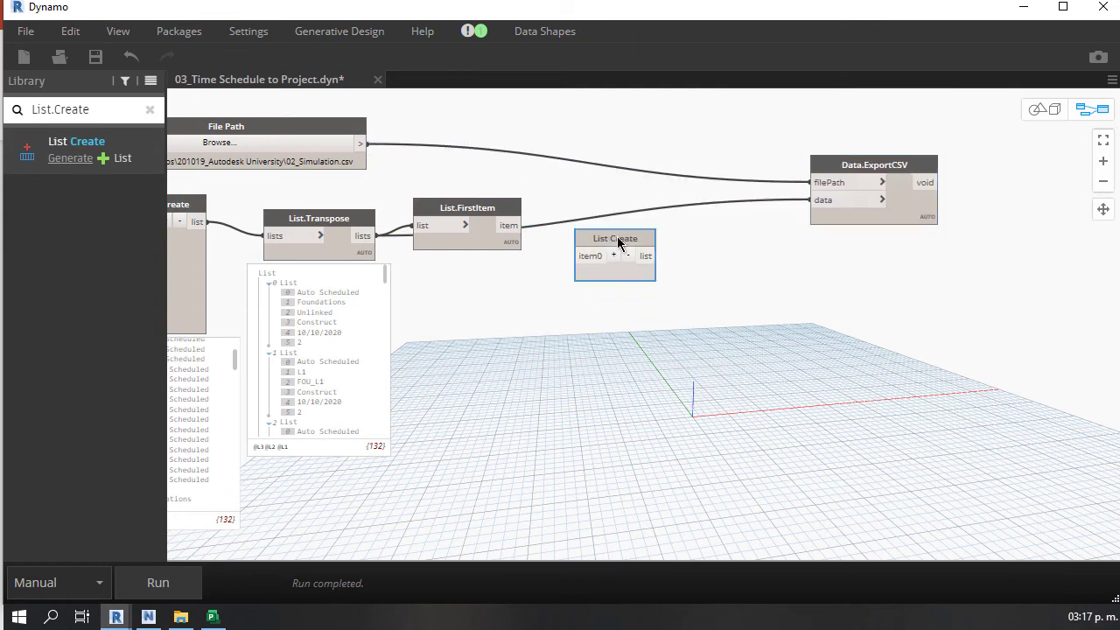
pyautogui.click(508, 225)
pyautogui.click(579, 255)
# - Add a List.Join node beside List Create and give it a second list input
pyautogui.moveTo(91, 112); pyautogui.dragTo(1, 115)
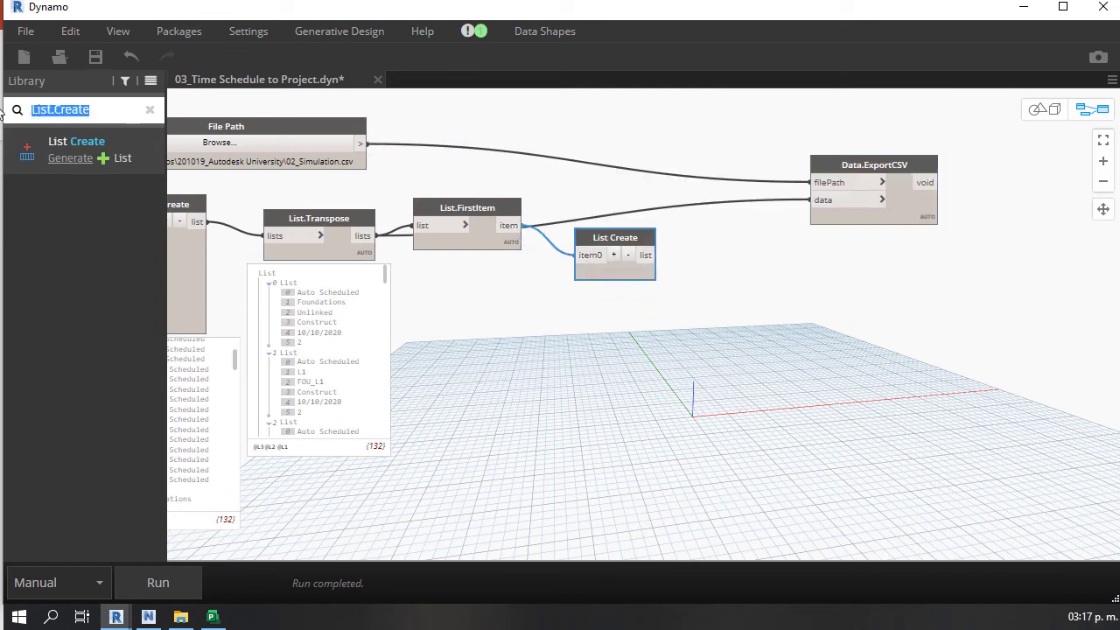
pyautogui.write('List.Join')
pyautogui.click(79, 149)
pyautogui.moveTo(745, 395); pyautogui.dragTo(738, 278)
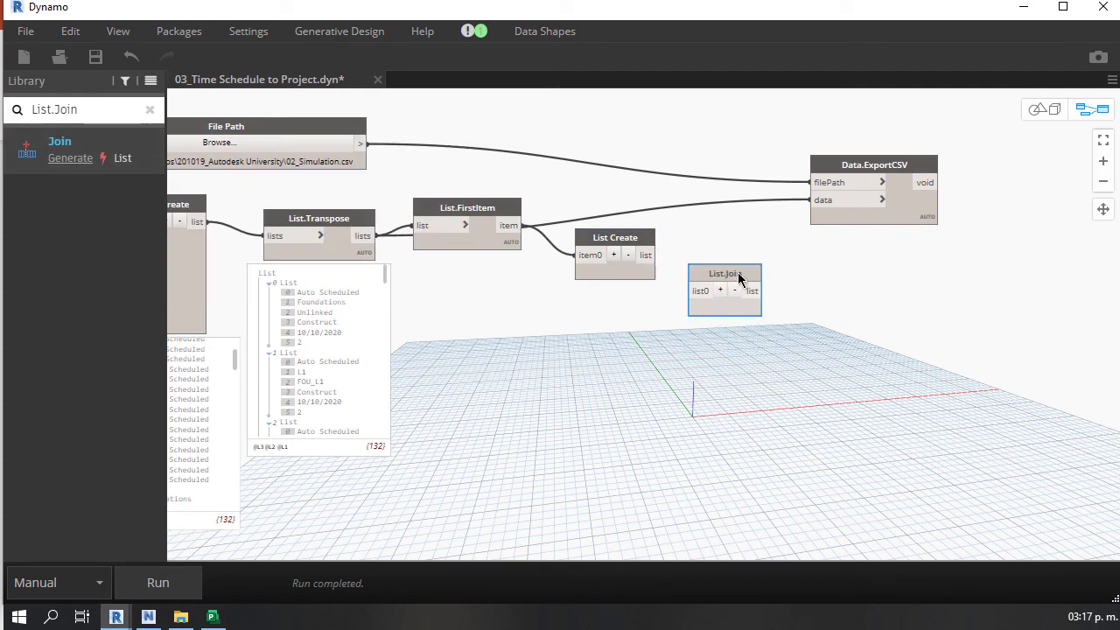
pyautogui.click(720, 291)
# - Wire List Create to list0, List.Transpose to list1 and the joined list to Data.ExportCSV's data input, and run the graph
pyautogui.click(646, 255)
pyautogui.click(693, 290)
pyautogui.click(374, 236)
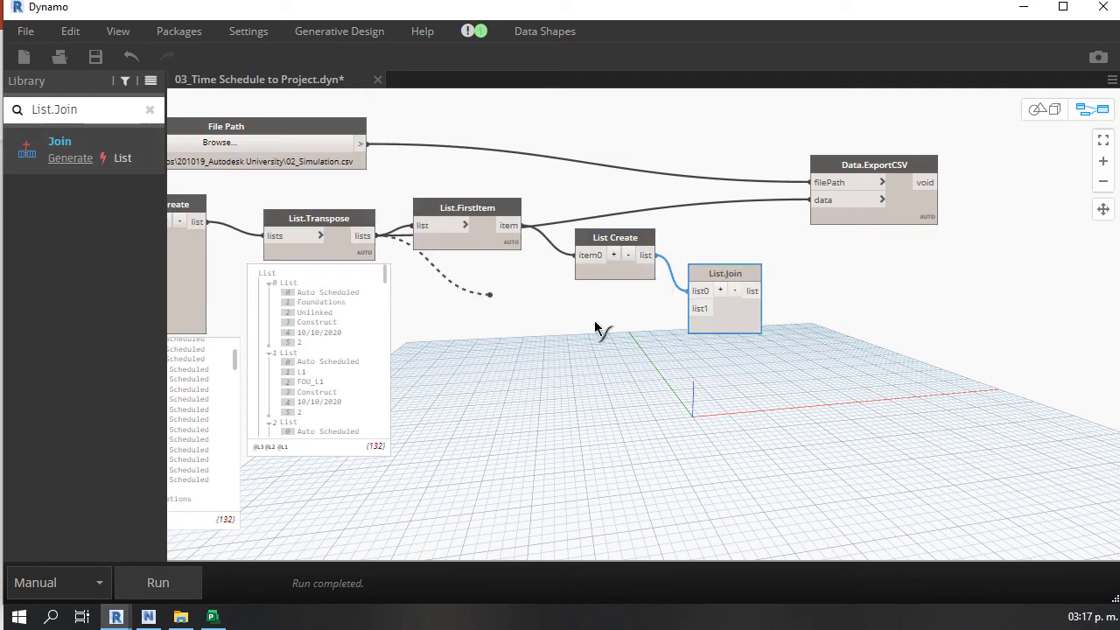
pyautogui.click(693, 309)
pyautogui.click(821, 200)
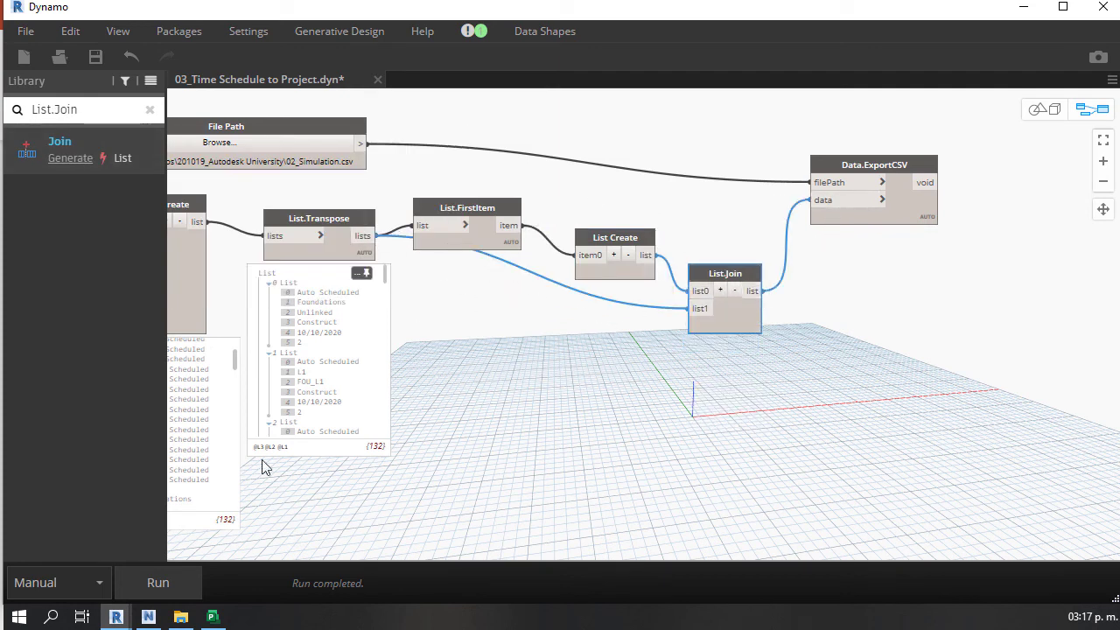
pyautogui.click(158, 582)
# - Switch to Microsoft Project and open 02_Simulation.csv from the 201019_Autodesk University folder, showing all file types
pyautogui.click(213, 618)
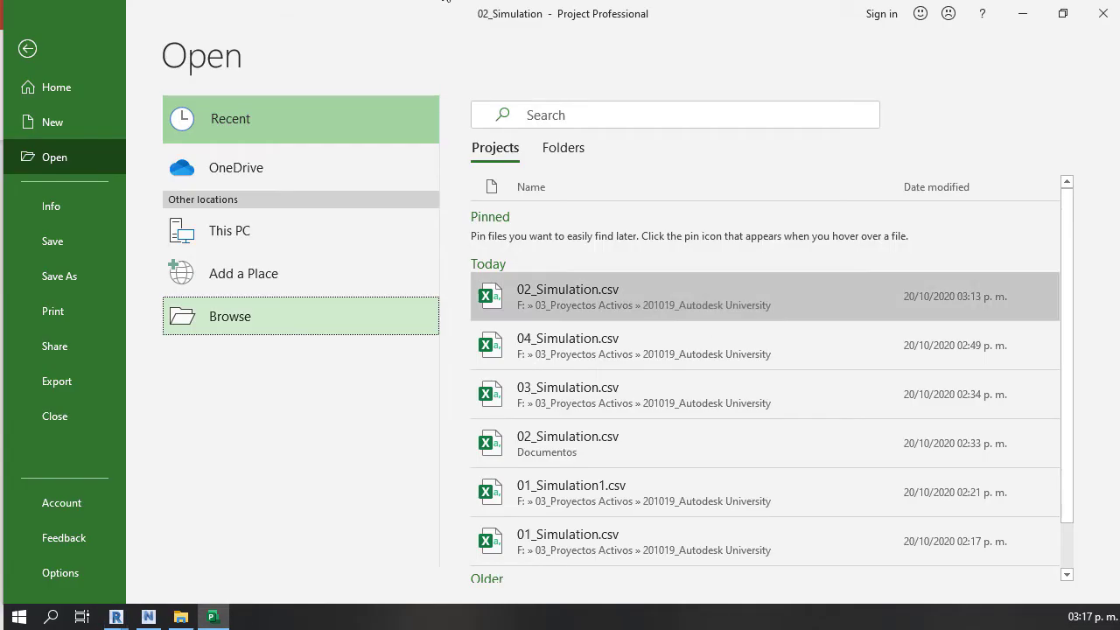
pyautogui.click(232, 317)
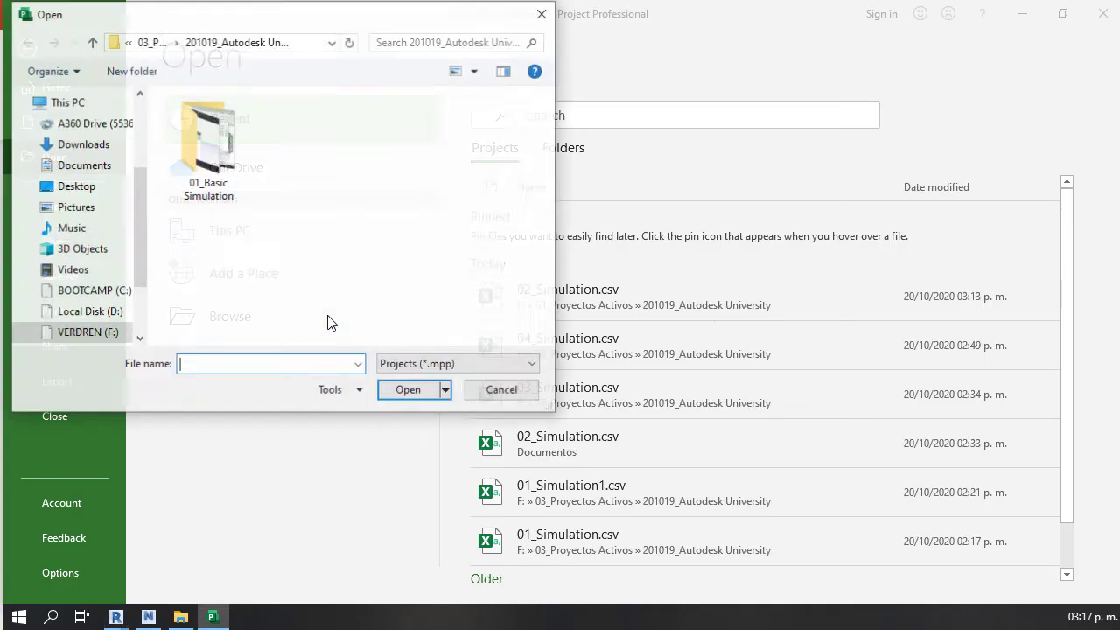
pyautogui.click(448, 364)
pyautogui.click(442, 374)
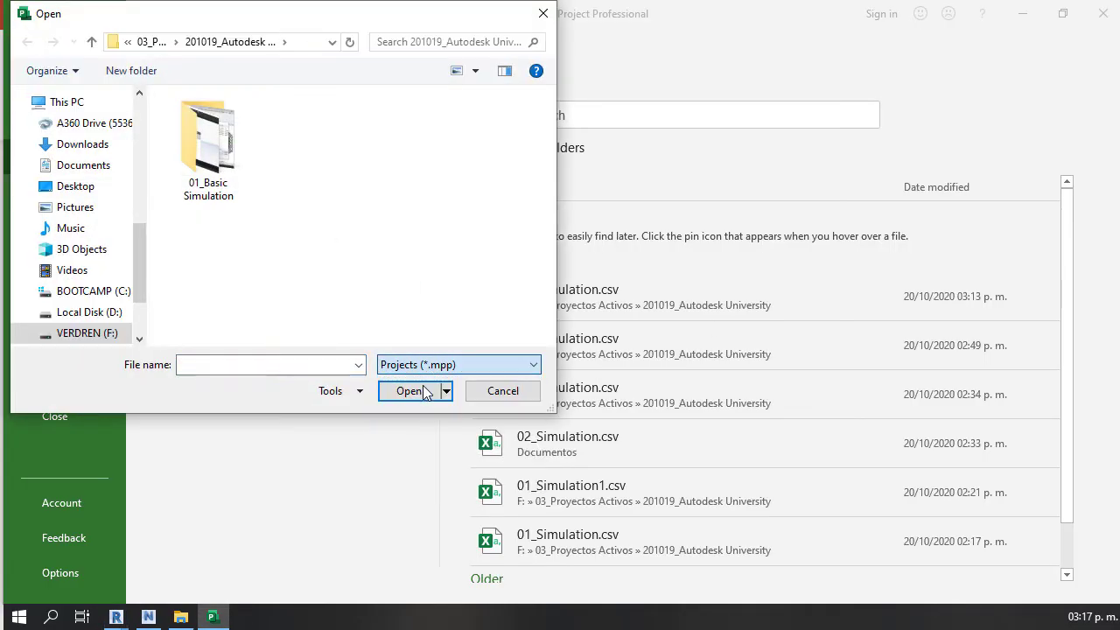
pyautogui.scroll(-2, 326, 223)
pyautogui.doubleClick(296, 94)
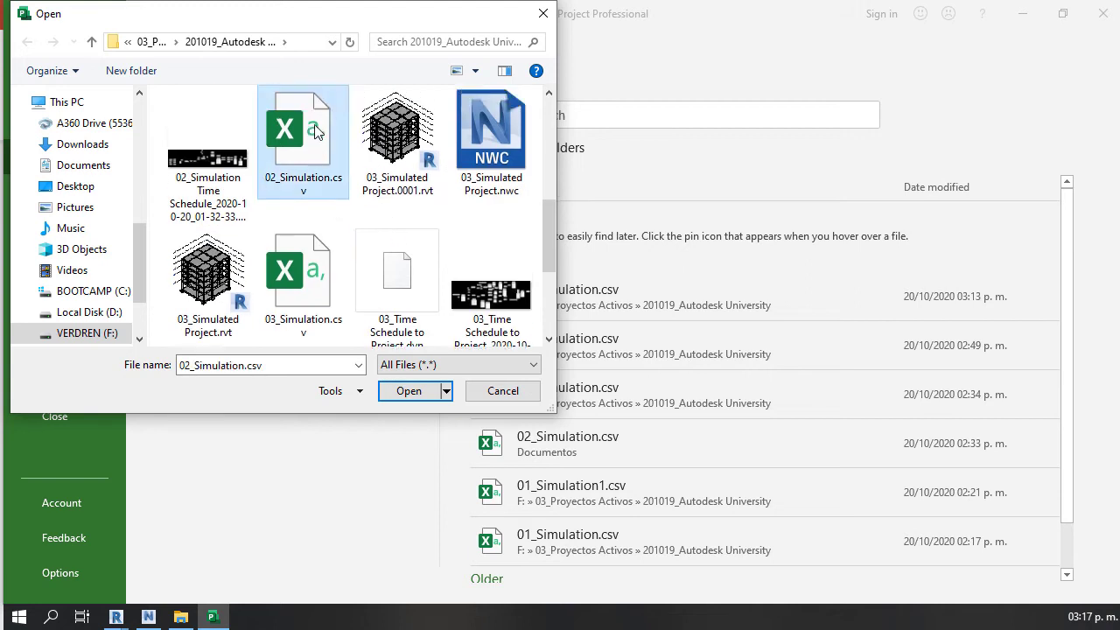
# - Set up the CSV import with a new map for task data, with headers included and a comma delimiter
pyautogui.click(651, 495)
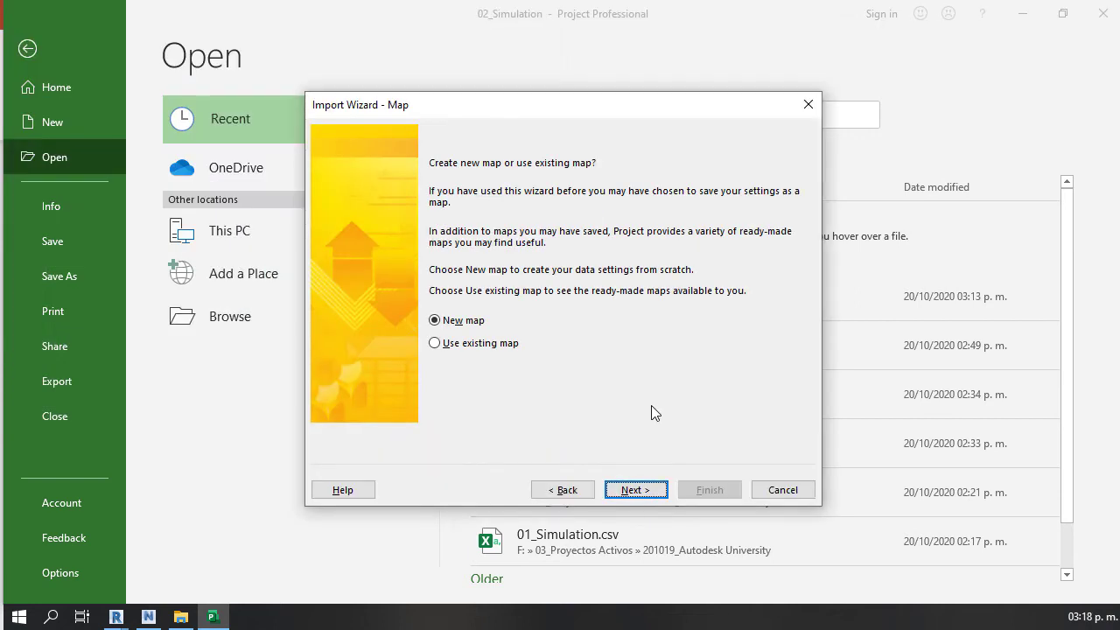
pyautogui.click(641, 489)
pyautogui.click(641, 489)
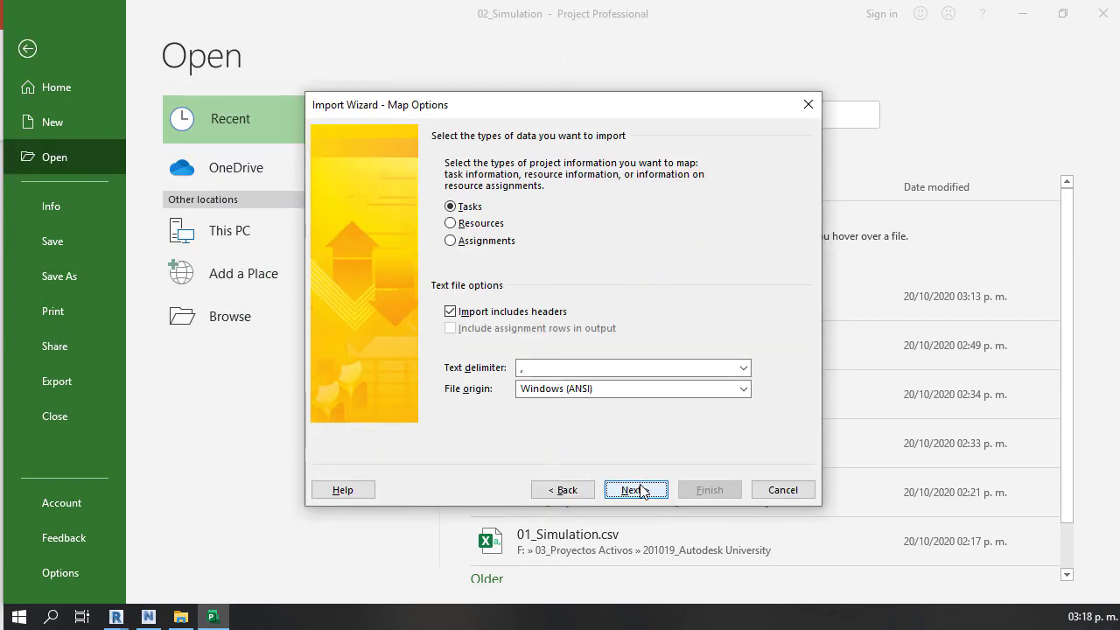
pyautogui.click(640, 488)
# - Map the Auto Scheduled column to Task Mode and the Foundations column to Name
pyautogui.click(595, 235)
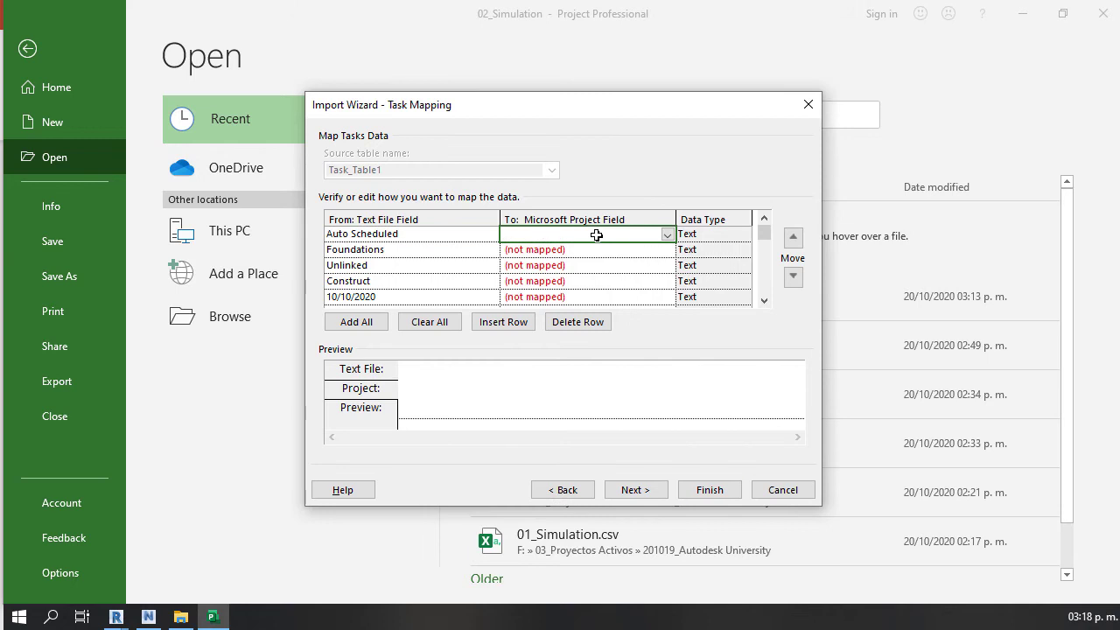
pyautogui.write('Task Mo')
pyautogui.press('Return')
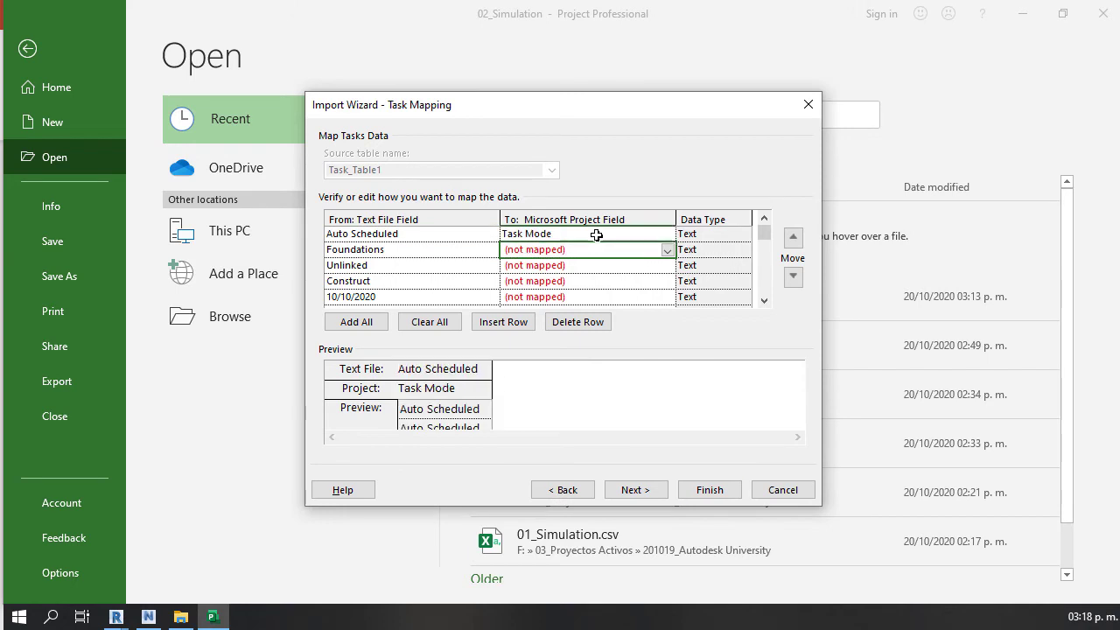
pyautogui.write('T')
pyautogui.press('Return')
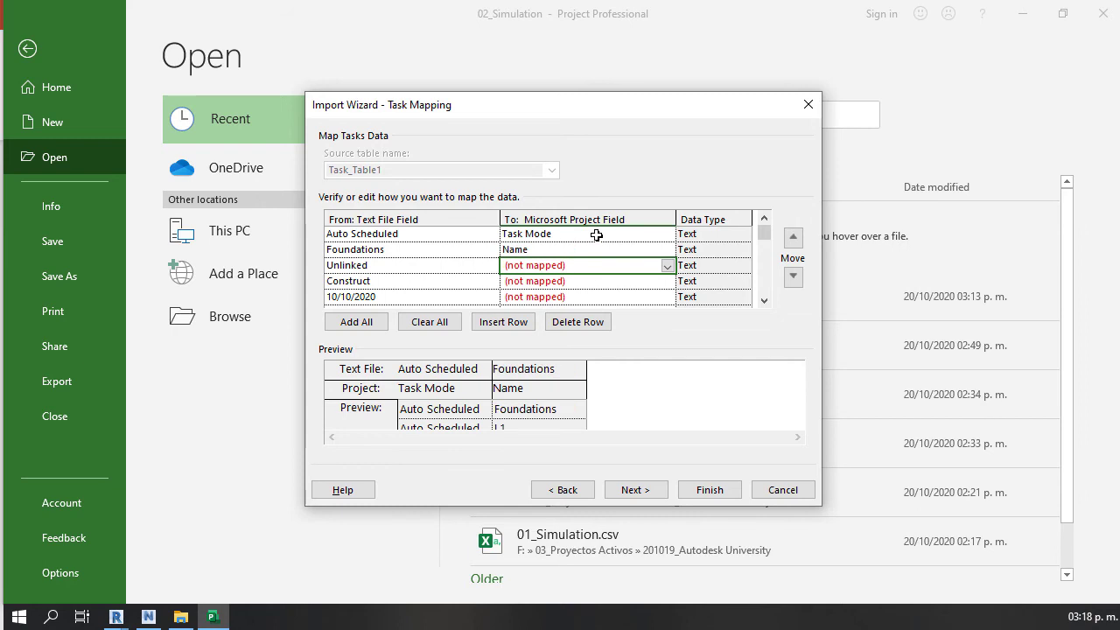
# - Map the Unlinked column to Text9 and the Construct column to Text10
pyautogui.write('Text9')
pyautogui.press('Return')
pyautogui.write('Text')
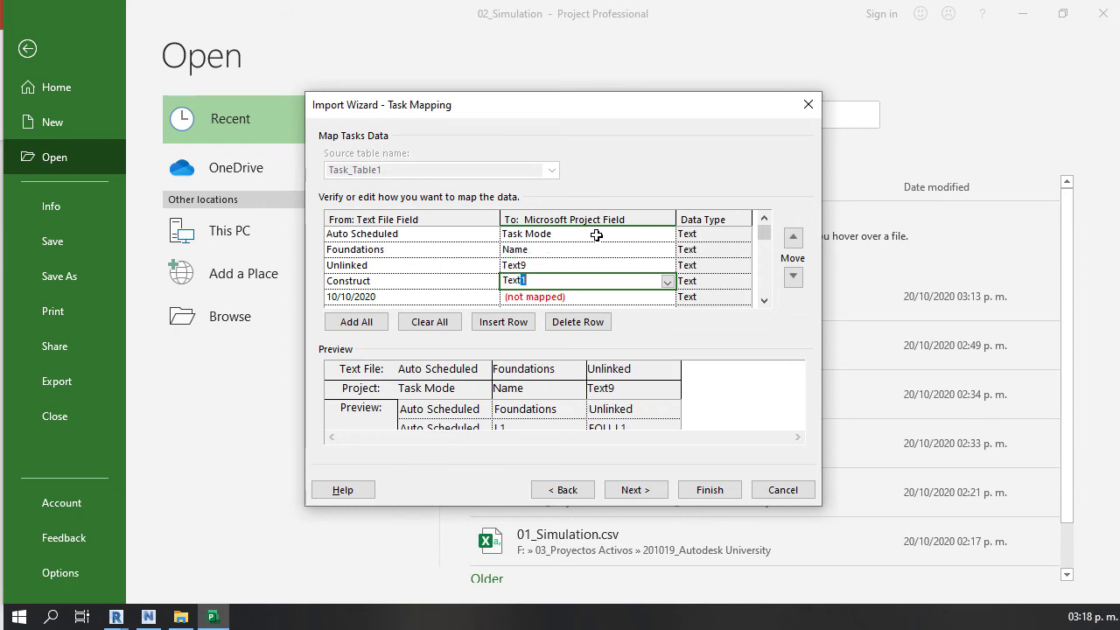
pyautogui.write('10')
pyautogui.press('Return')
# - Map the 10/10/2020 column to Start and the column headed 2 to Duration
pyautogui.write('Start')
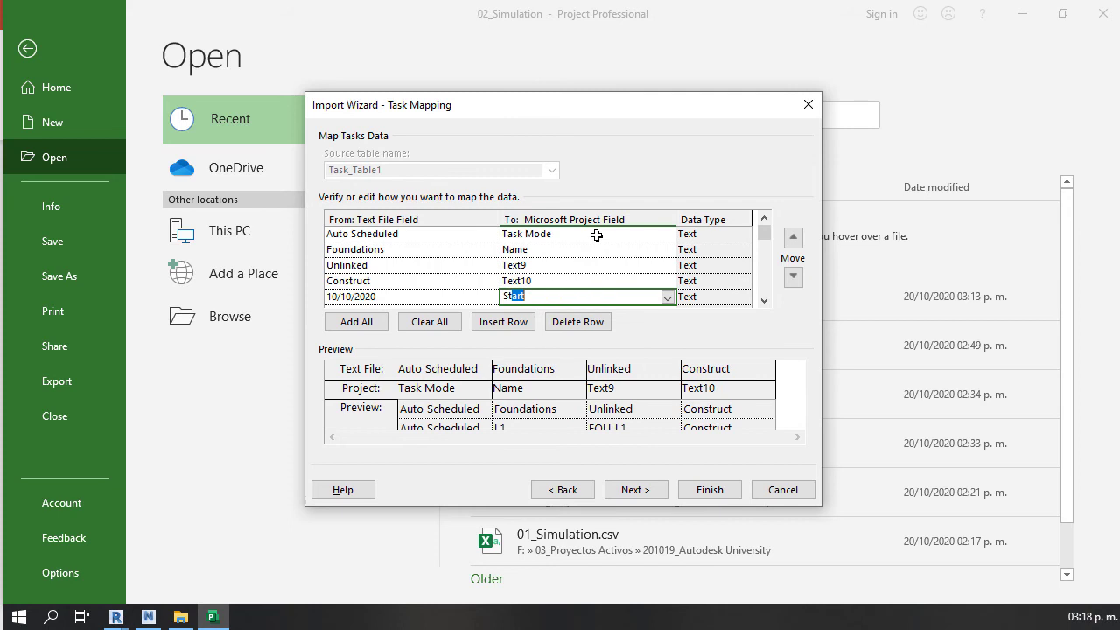
pyautogui.press('Return')
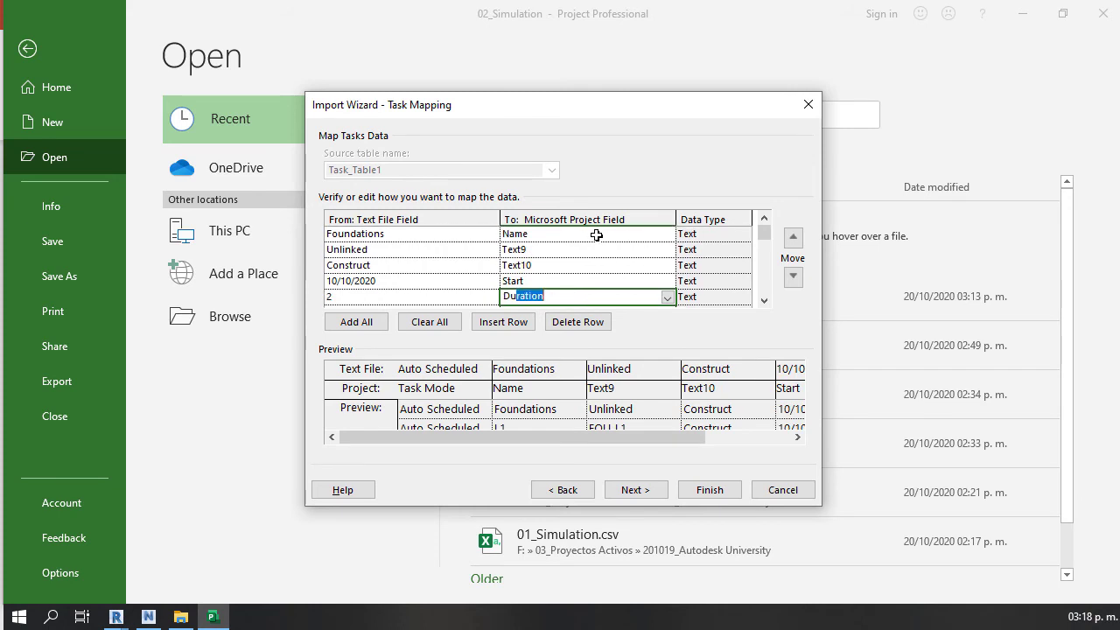
pyautogui.write('Duration')
pyautogui.press('Return')
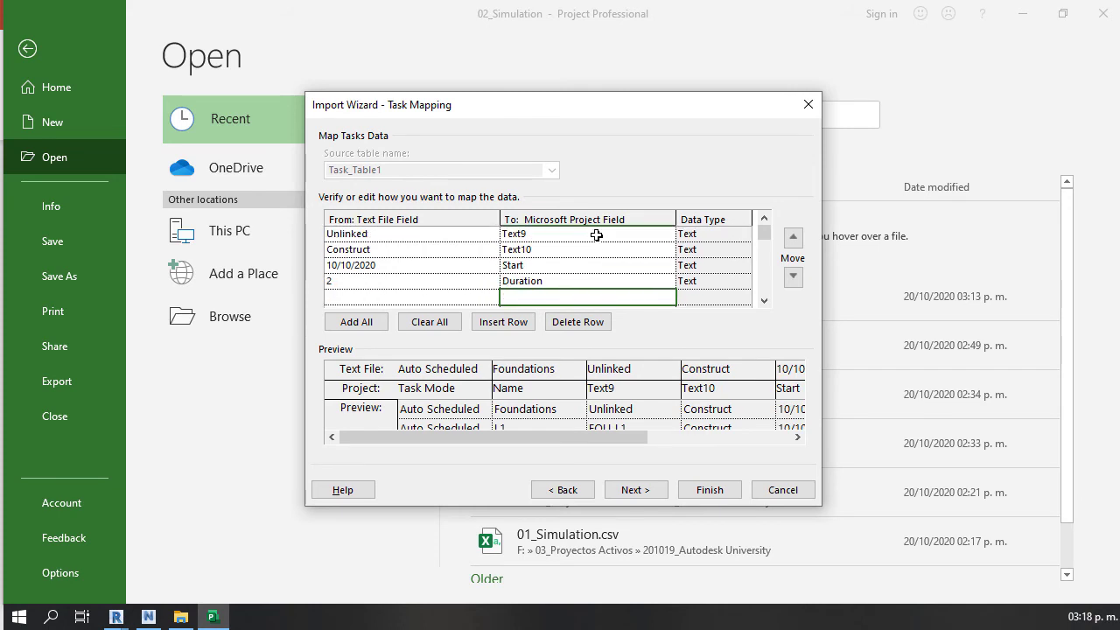
# - Finish the import wizard to load the schedule and dismiss the notice about the default mode of new tasks
pyautogui.click(643, 490)
pyautogui.click(707, 490)
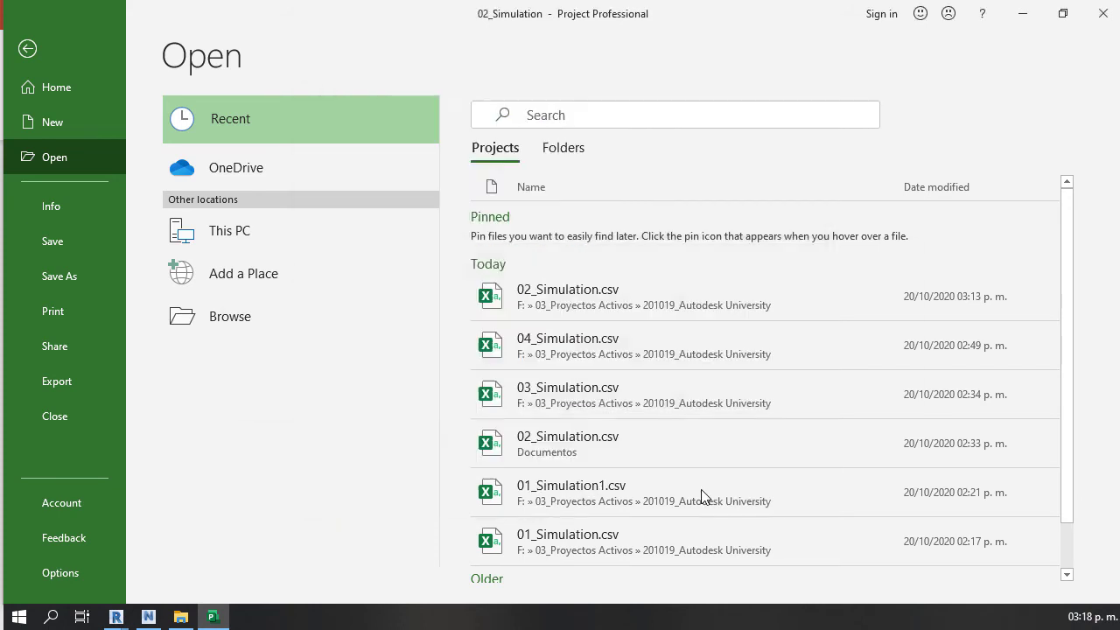
pyautogui.click(580, 401)
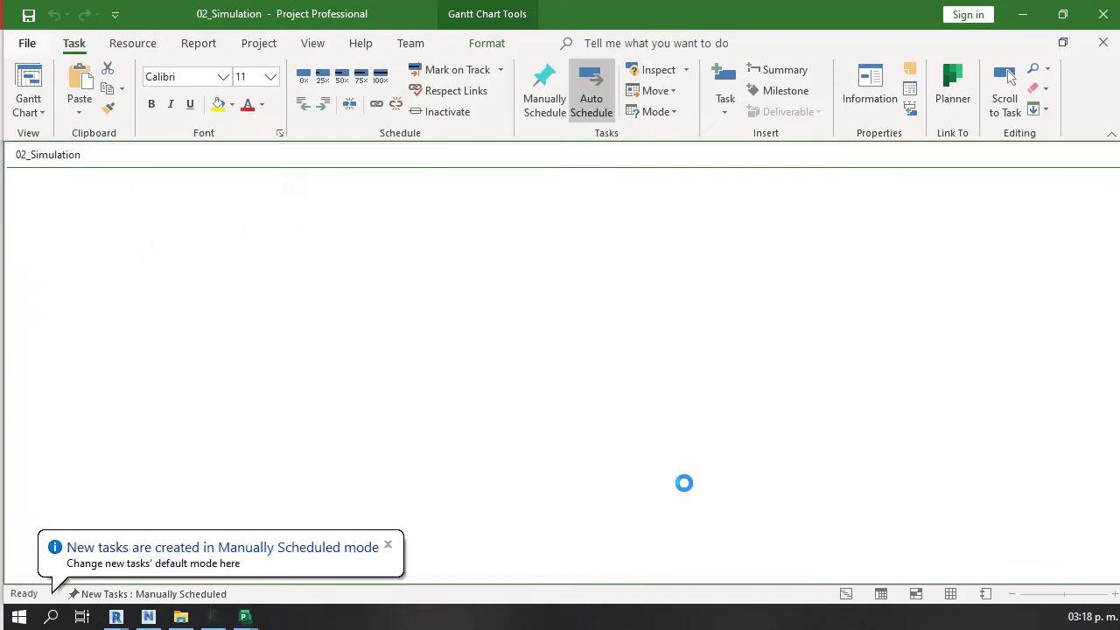
pyautogui.click(388, 544)
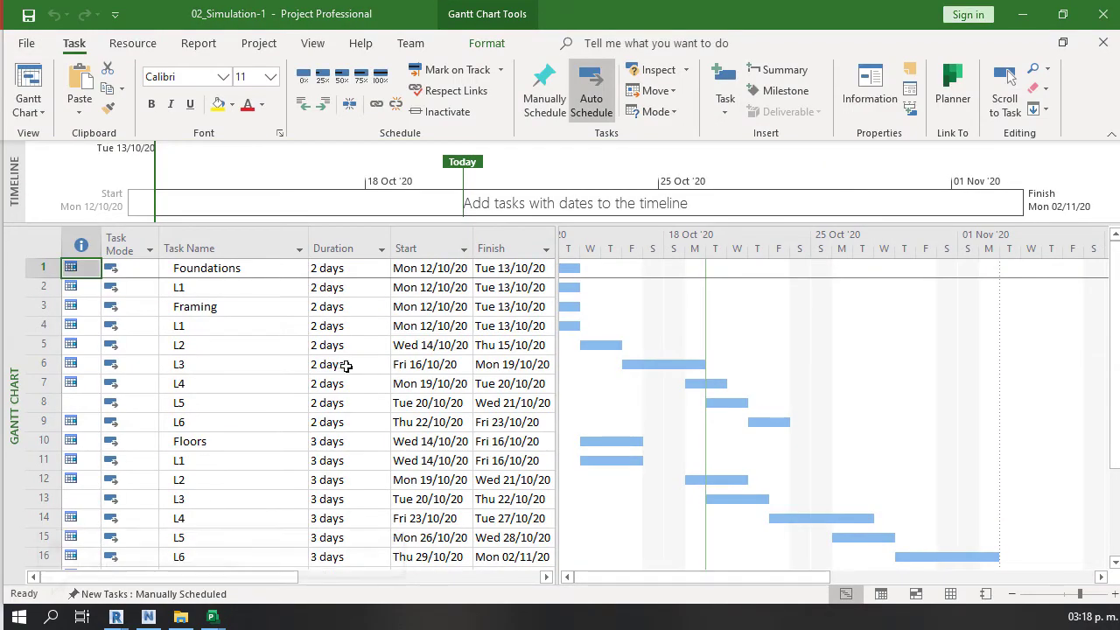
# - Indent task L1 under Foundations and tasks L1 through L6 under Framing as subtasks
pyautogui.click(219, 289)
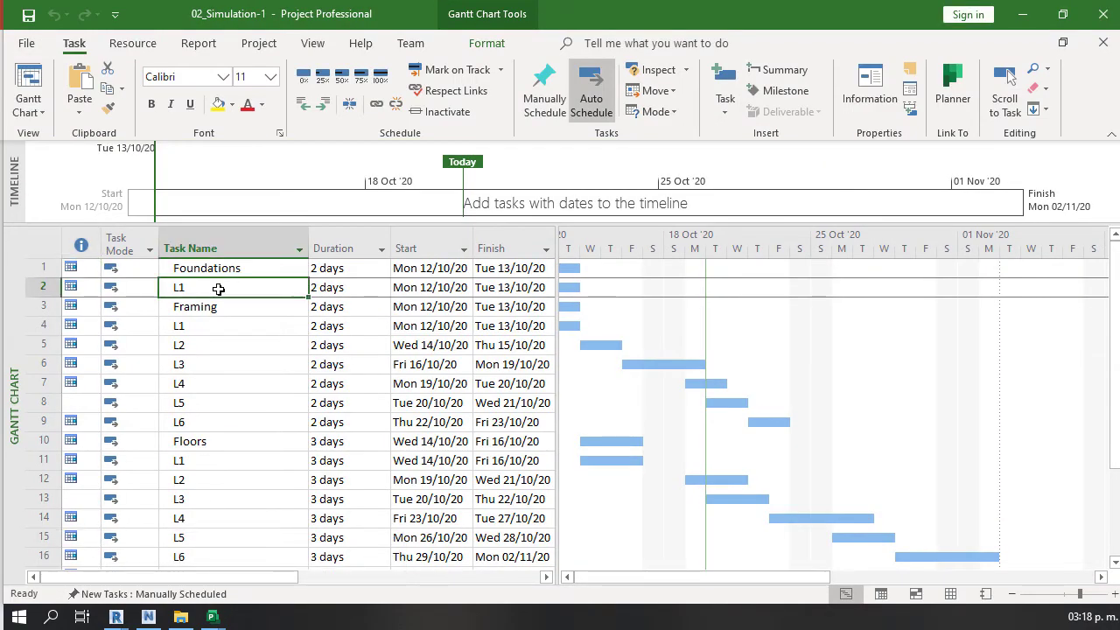
pyautogui.hotkey('alt', 'shift', 'Right')
pyautogui.click(202, 325)
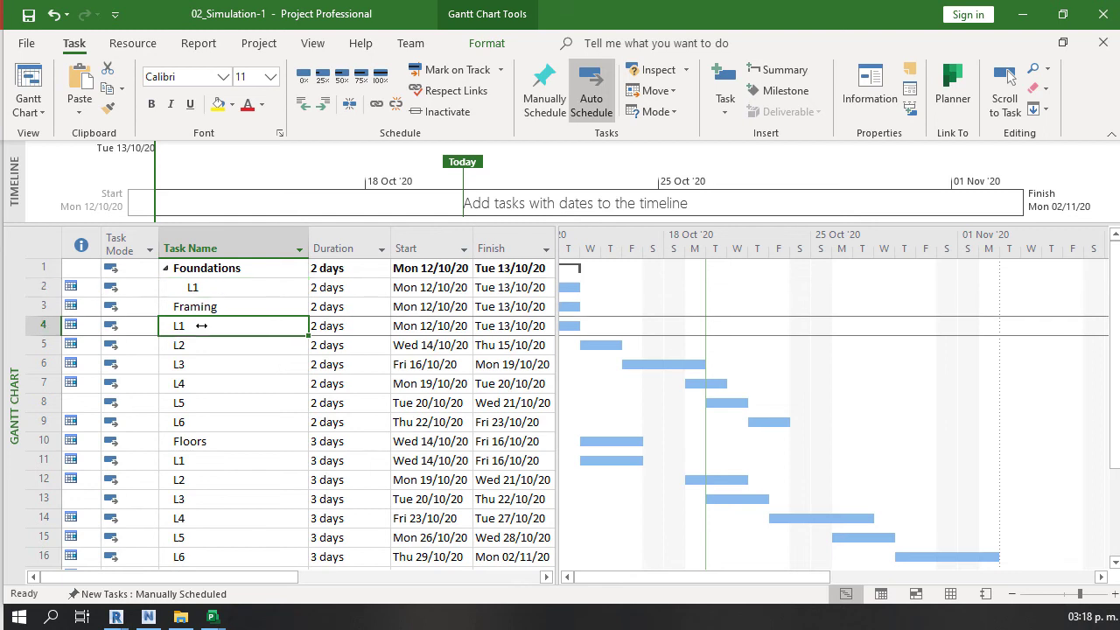
pyautogui.hotkey('shift', 'Down')
pyautogui.hotkey('shift', 'Down')
pyautogui.hotkey('shift', 'Down')
pyautogui.hotkey('shift', 'Down')
pyautogui.hotkey('shift', 'Down')
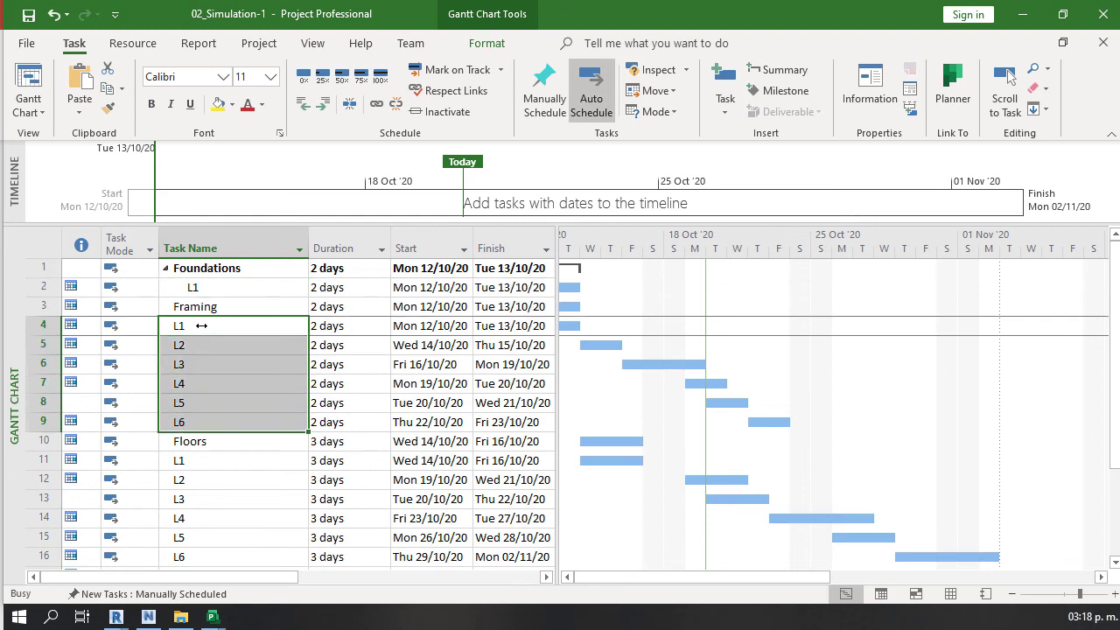
pyautogui.hotkey('alt', 'shift', 'Right')
pyautogui.press('Down')
pyautogui.press('Down')
pyautogui.press('Down')
pyautogui.press('Down')
pyautogui.press('Down')
pyautogui.press('Down')
pyautogui.press('Down')
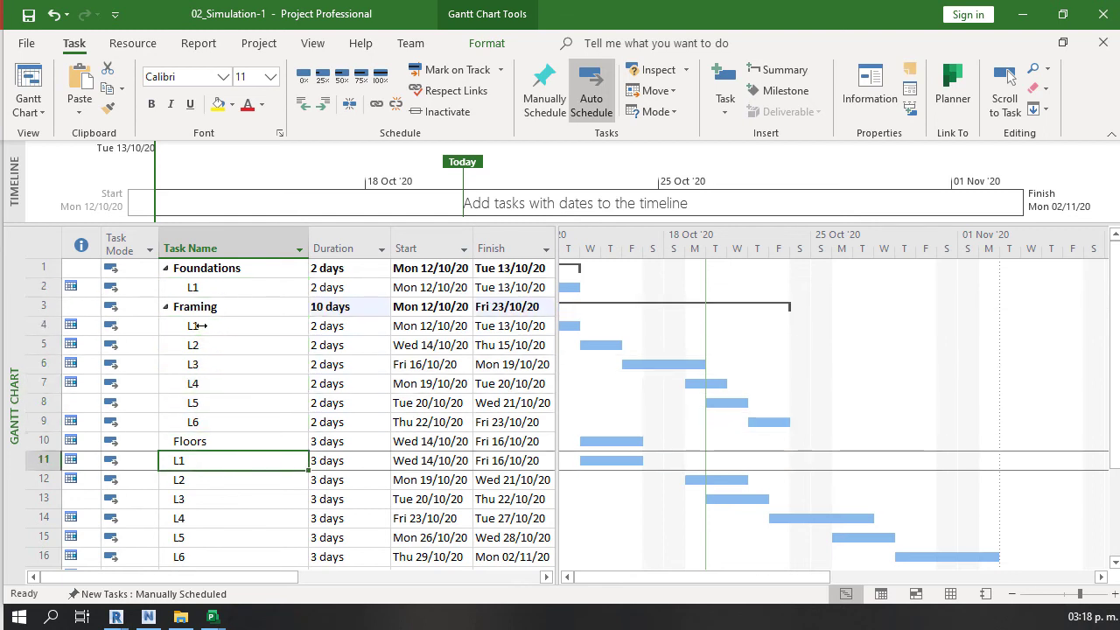
pyautogui.hotkey('shift', 'Down')
pyautogui.hotkey('shift', 'Down')
pyautogui.hotkey('shift', 'Down')
pyautogui.hotkey('shift', 'Down')
pyautogui.hotkey('shift', 'Down')
pyautogui.hotkey('shift', 'Down')
pyautogui.hotkey('shift', 'Down')
pyautogui.hotkey('shift', 'Up')
pyautogui.hotkey('shift', 'Up')
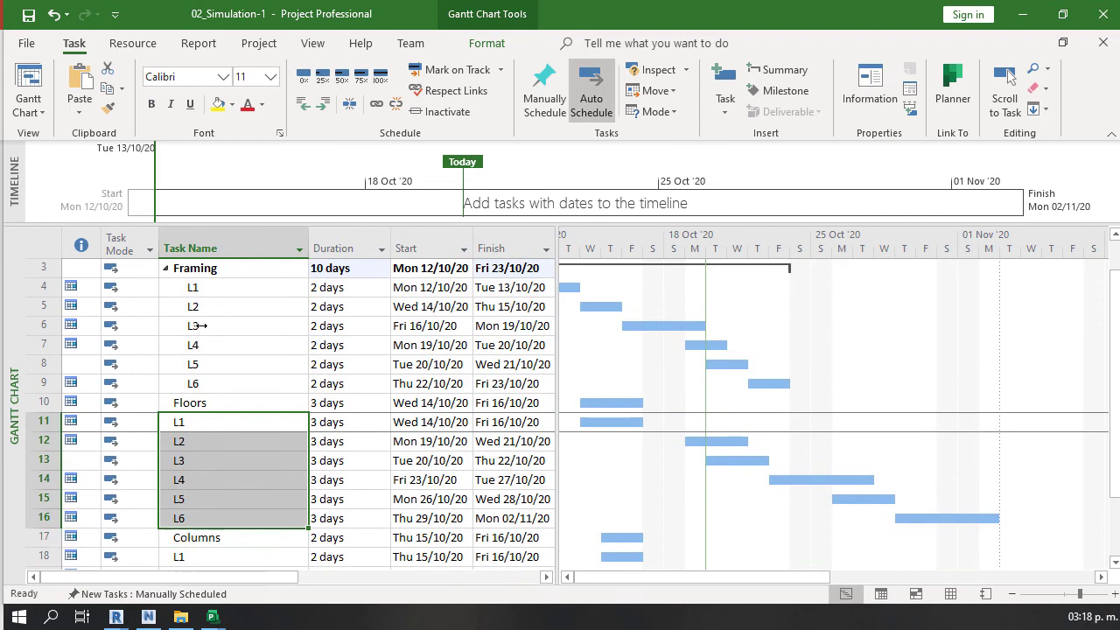
pyautogui.press('alt')
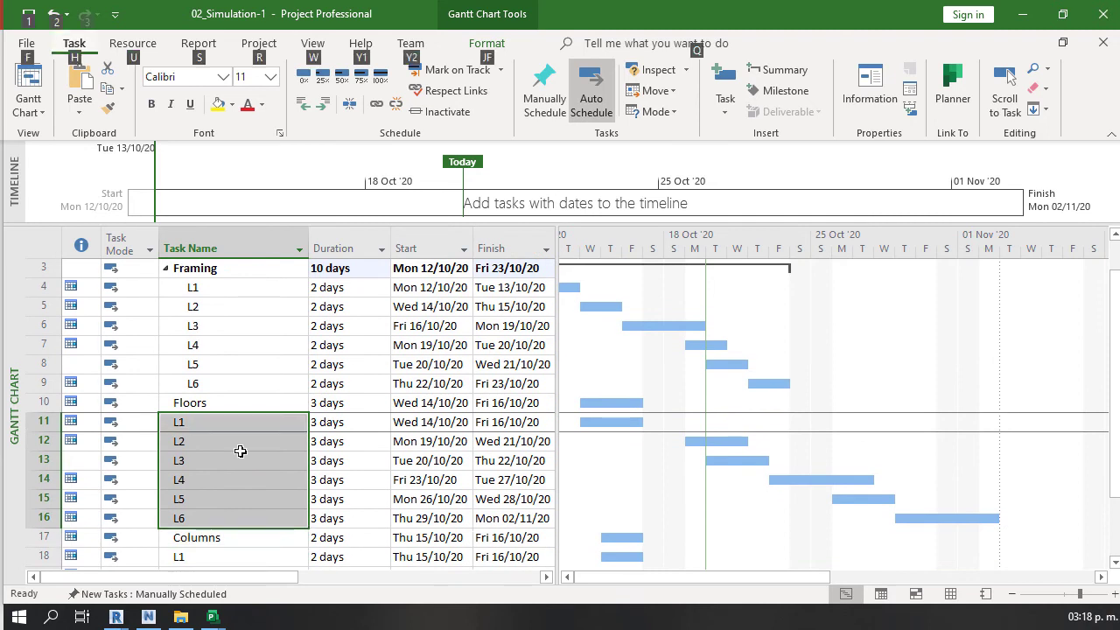
# - Indent tasks L1 through L6 under Floors as subtasks
pyautogui.click(205, 414)
pyautogui.hotkey('shift', 'Down')
pyautogui.hotkey('shift', 'Down')
pyautogui.hotkey('shift', 'Down')
pyautogui.hotkey('shift', 'Down')
pyautogui.hotkey('shift', 'Down')
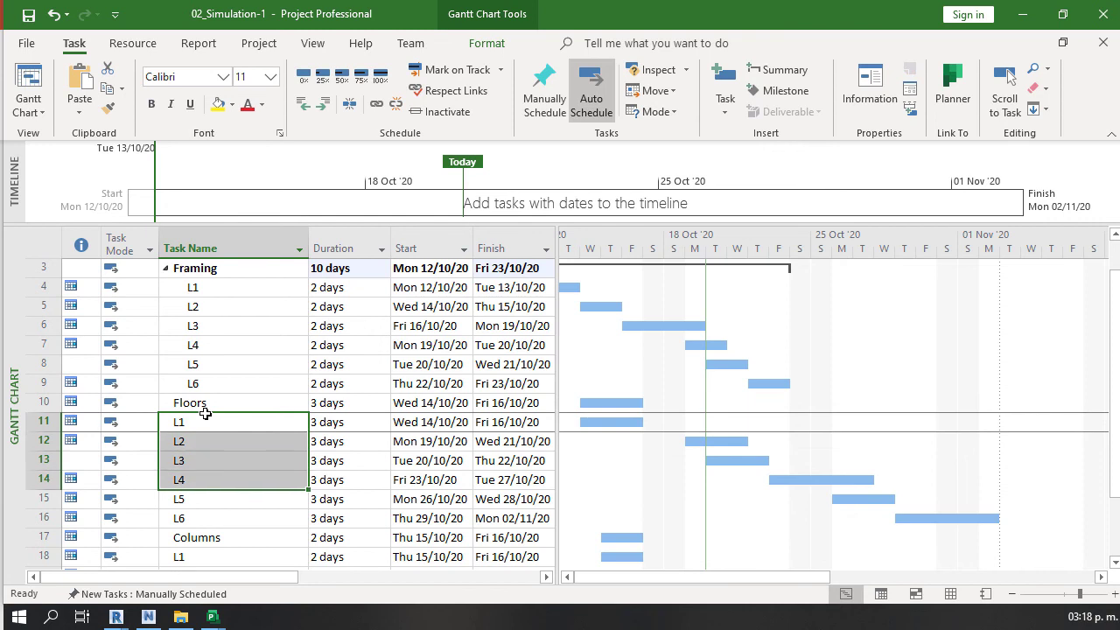
pyautogui.hotkey('alt', 'shift', 'Right')
# - Indent tasks L1 through L5 under Columns as subtasks
pyautogui.scroll(-2, 205, 415)
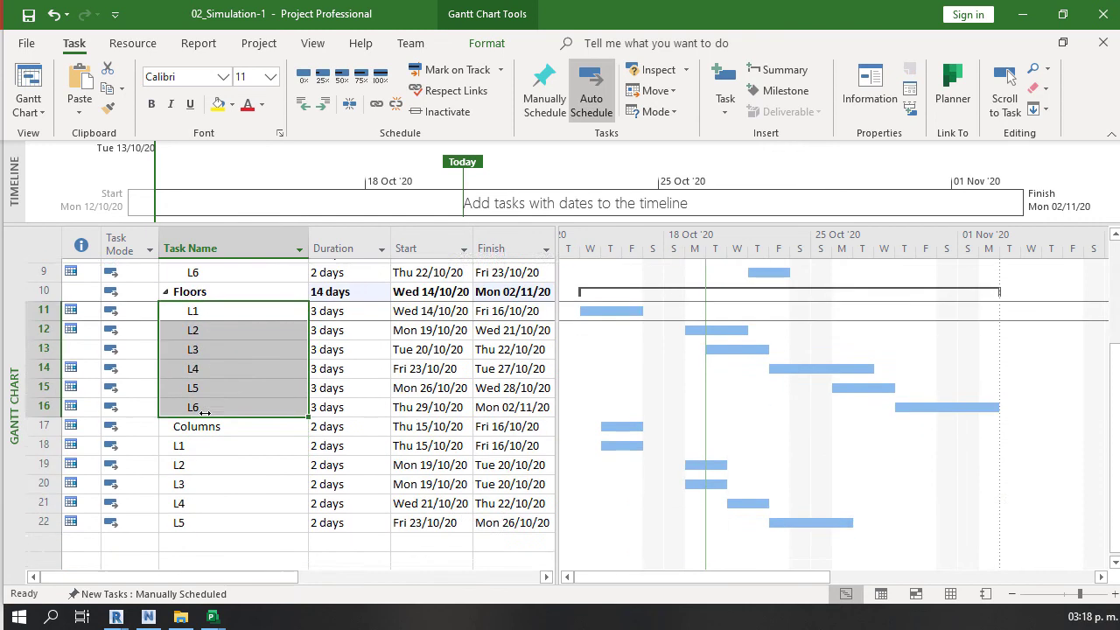
pyautogui.click(204, 435)
pyautogui.hotkey('shift', 'Down')
pyautogui.hotkey('shift', 'Down')
pyautogui.hotkey('shift', 'Down')
pyautogui.hotkey('shift', 'Down')
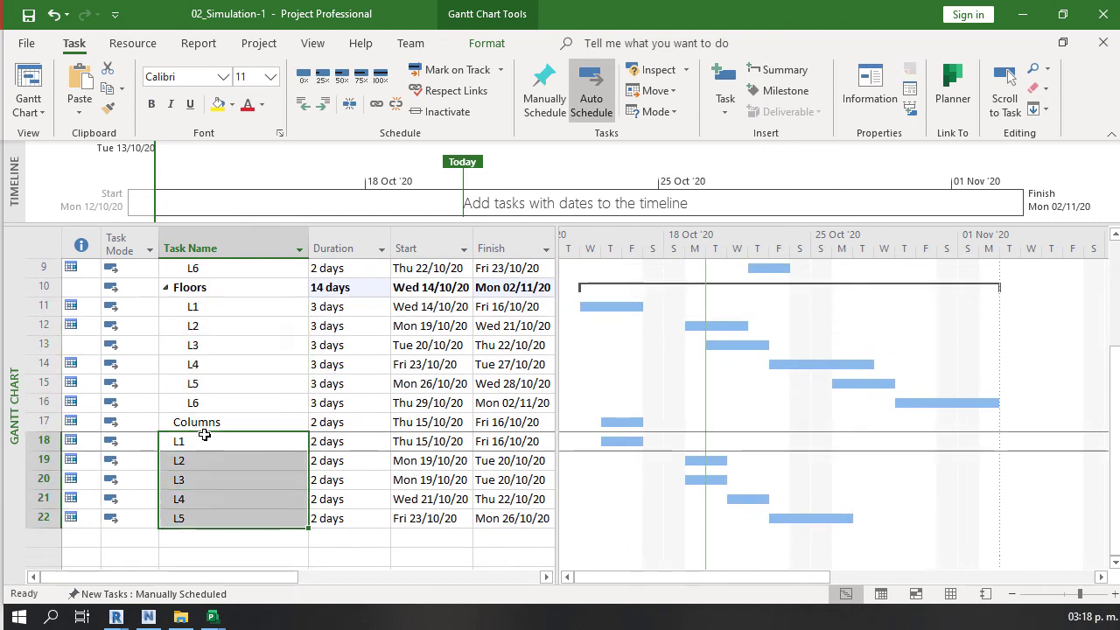
pyautogui.hotkey('alt', 'shift', 'Right')
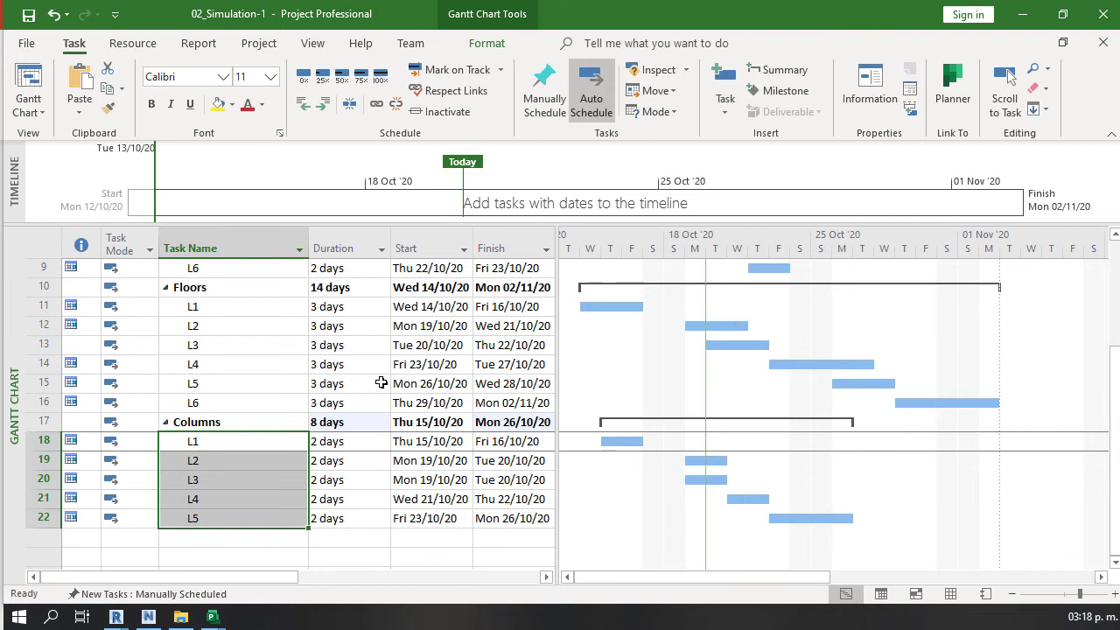
# - Link the Framing tasks L1 through L6 in sequence on the Gantt chart, and likewise the Floors tasks L1 through L6
pyautogui.scroll(3, 516, 398)
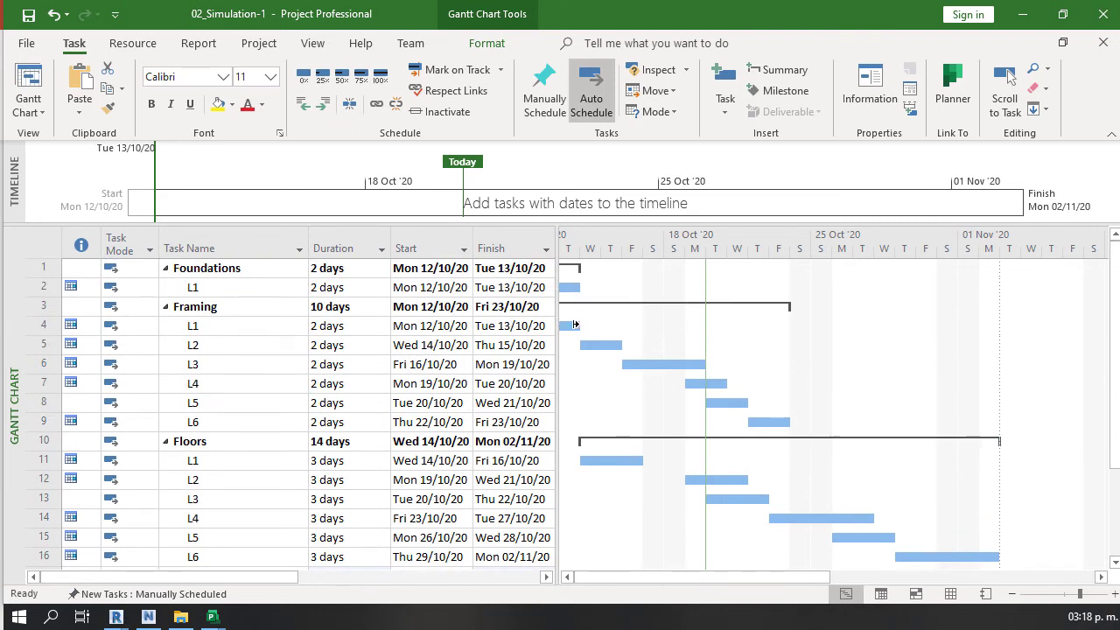
pyautogui.moveTo(569, 327); pyautogui.dragTo(753, 421)
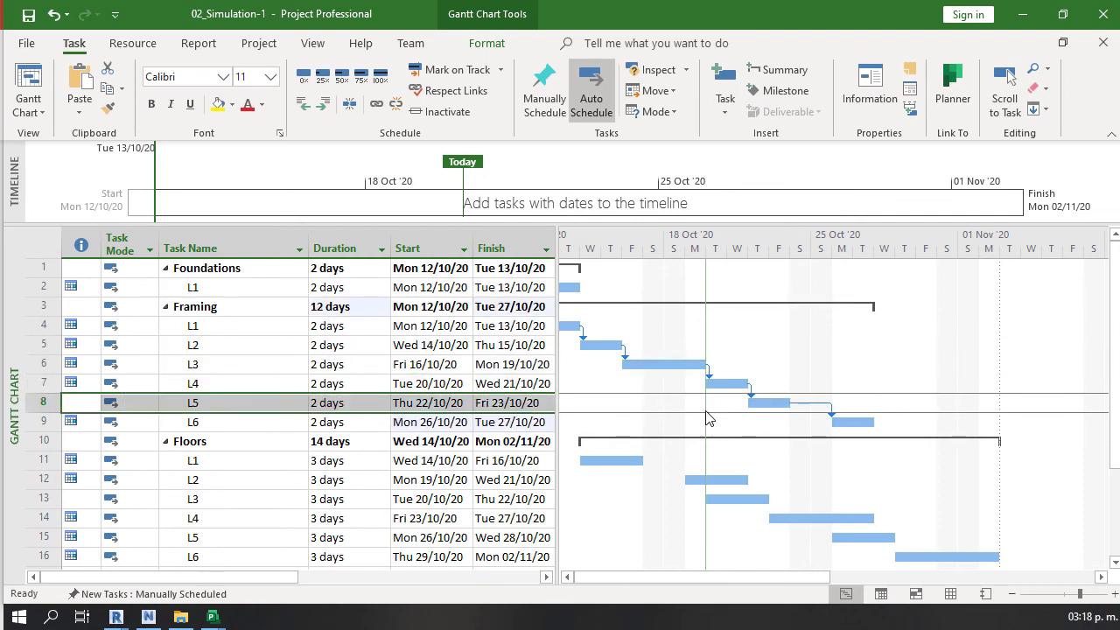
pyautogui.scroll(-1, 708, 420)
pyautogui.moveTo(630, 402); pyautogui.dragTo(785, 460)
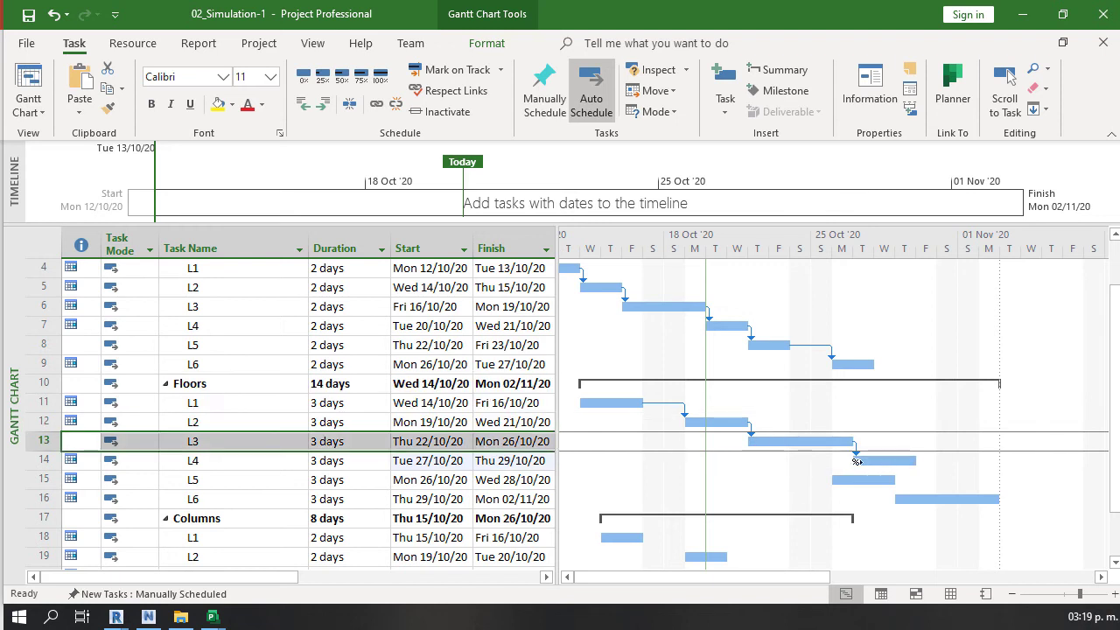
pyautogui.moveTo(878, 463); pyautogui.dragTo(868, 481)
pyautogui.moveTo(953, 478); pyautogui.dragTo(959, 499)
pyautogui.scroll(-2, 674, 362)
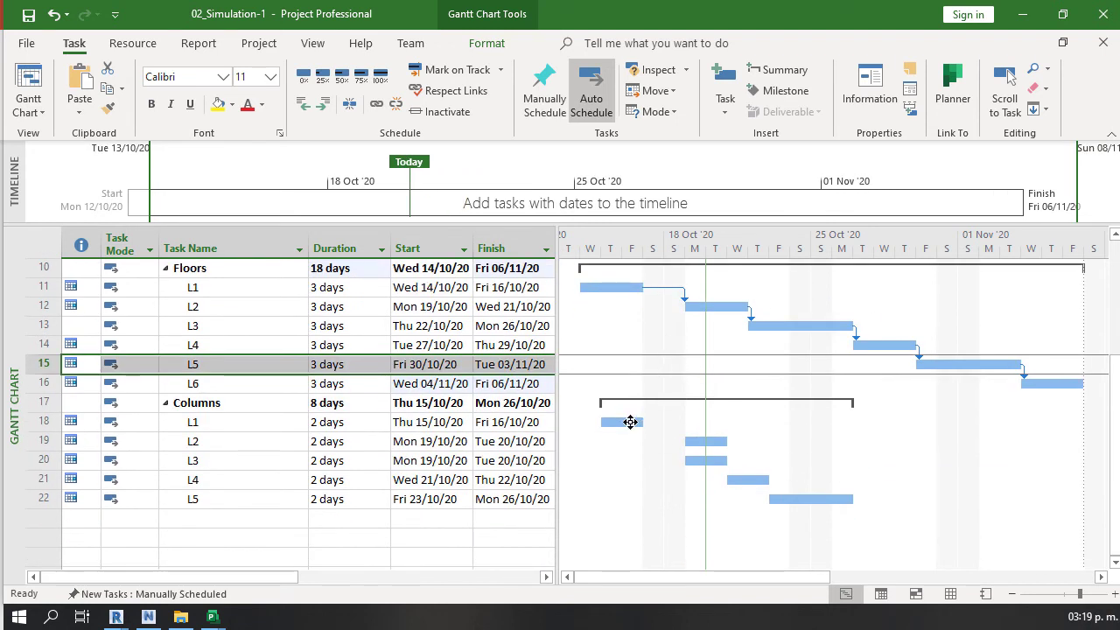
# - Link the Columns tasks L1 through L5 in sequence on the Gantt chart
pyautogui.moveTo(630, 421); pyautogui.dragTo(792, 499)
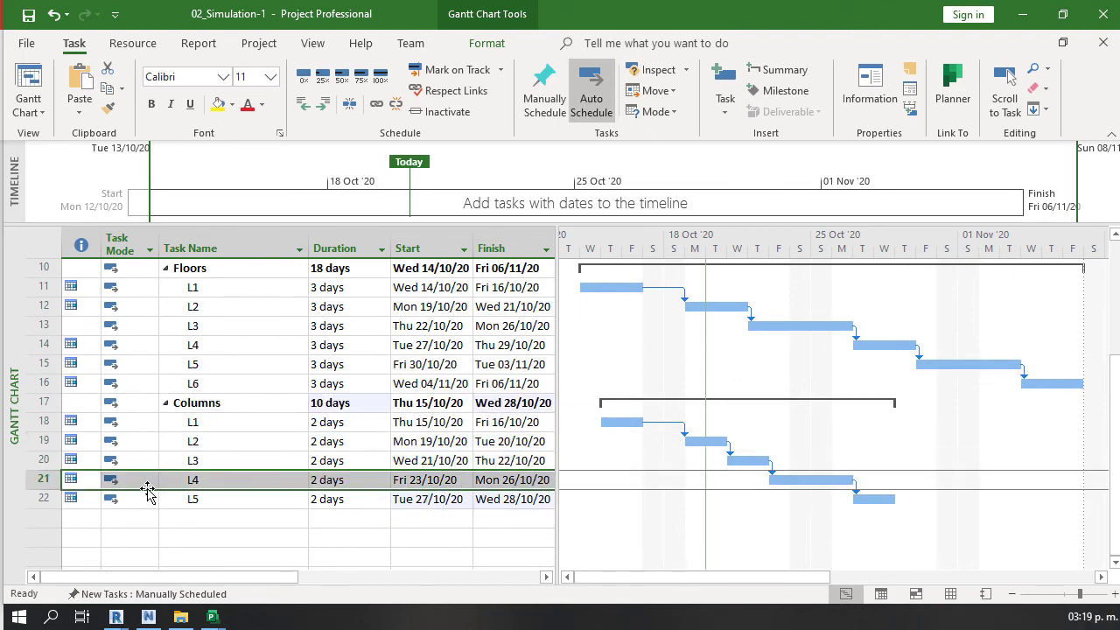
pyautogui.click(217, 502)
pyautogui.scroll(3, 223, 337)
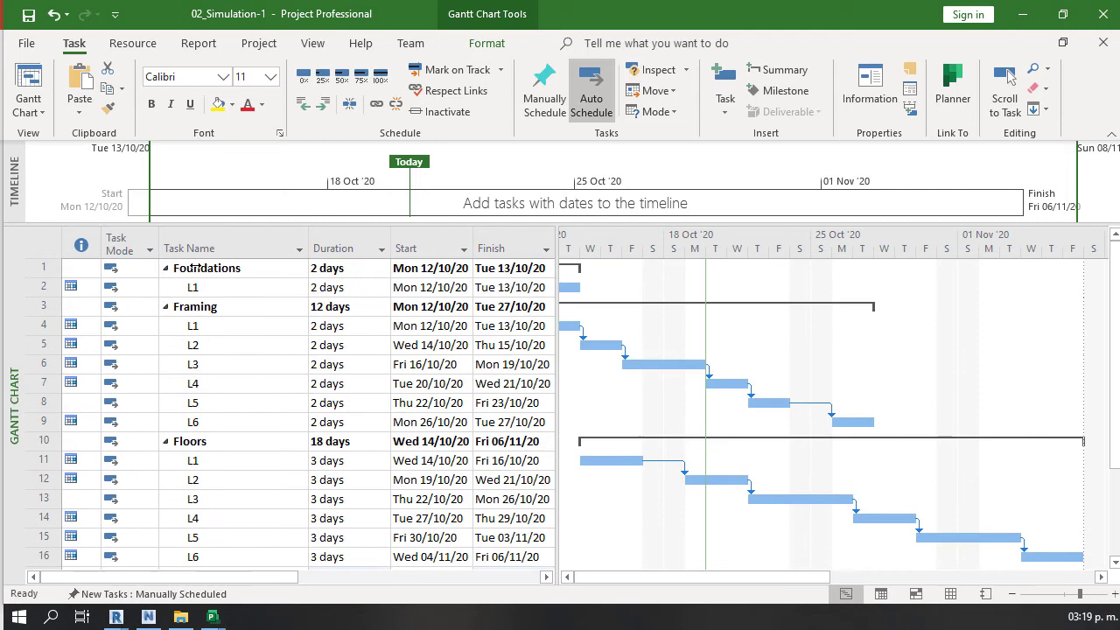
# - Set the constraint type of all tasks in the schedule to As Soon As Possible
pyautogui.click(40, 247)
pyautogui.rightClick(51, 264)
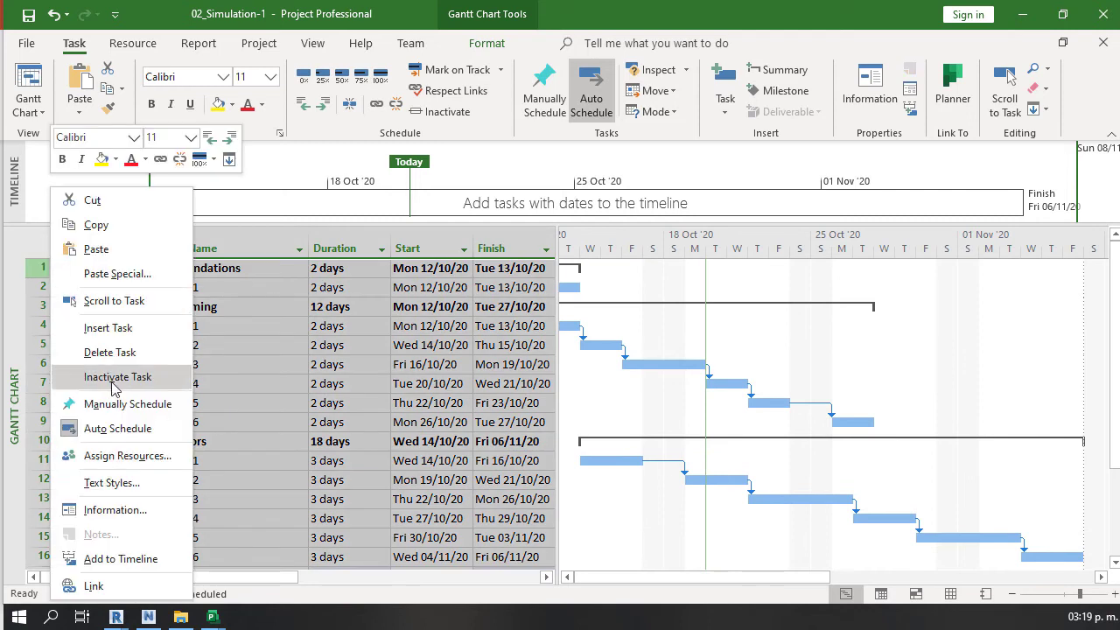
pyautogui.click(126, 511)
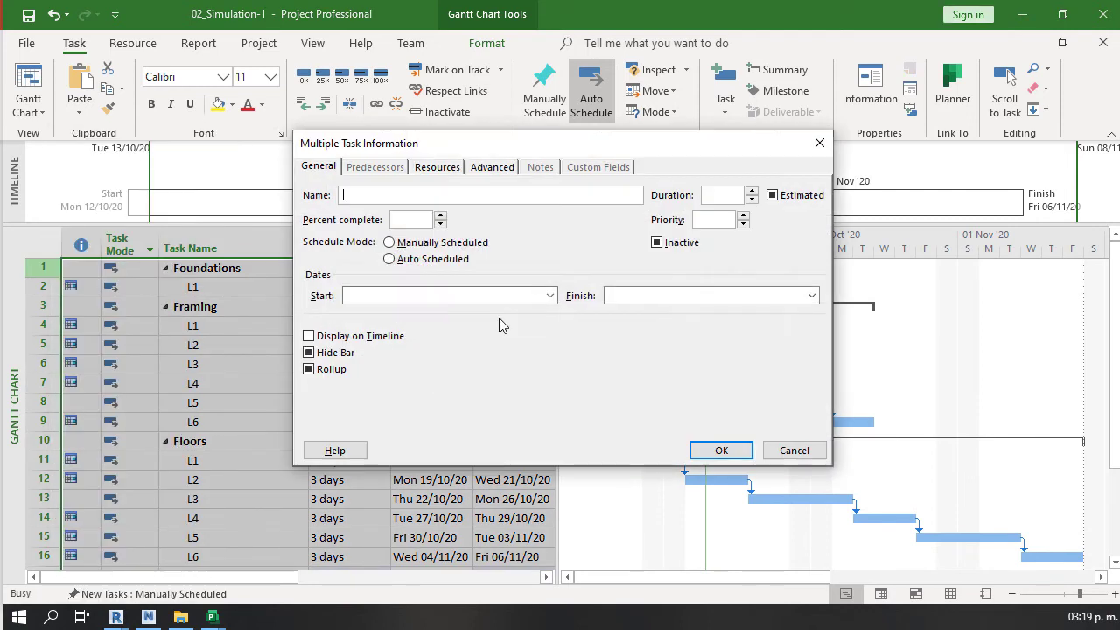
pyautogui.click(442, 167)
pyautogui.click(492, 166)
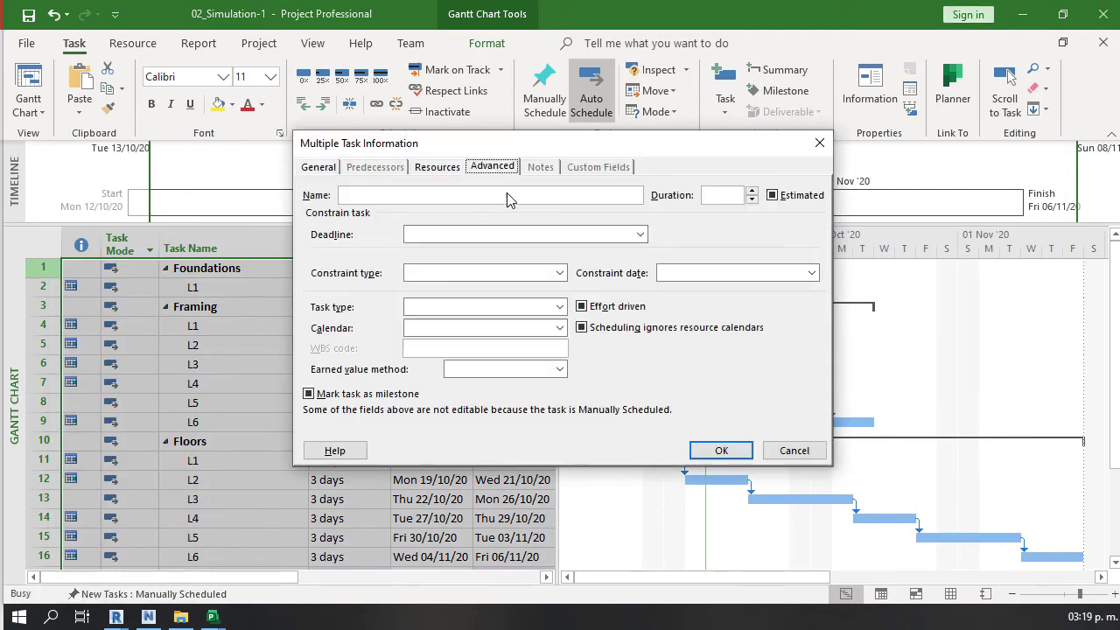
pyautogui.click(561, 273)
pyautogui.click(486, 300)
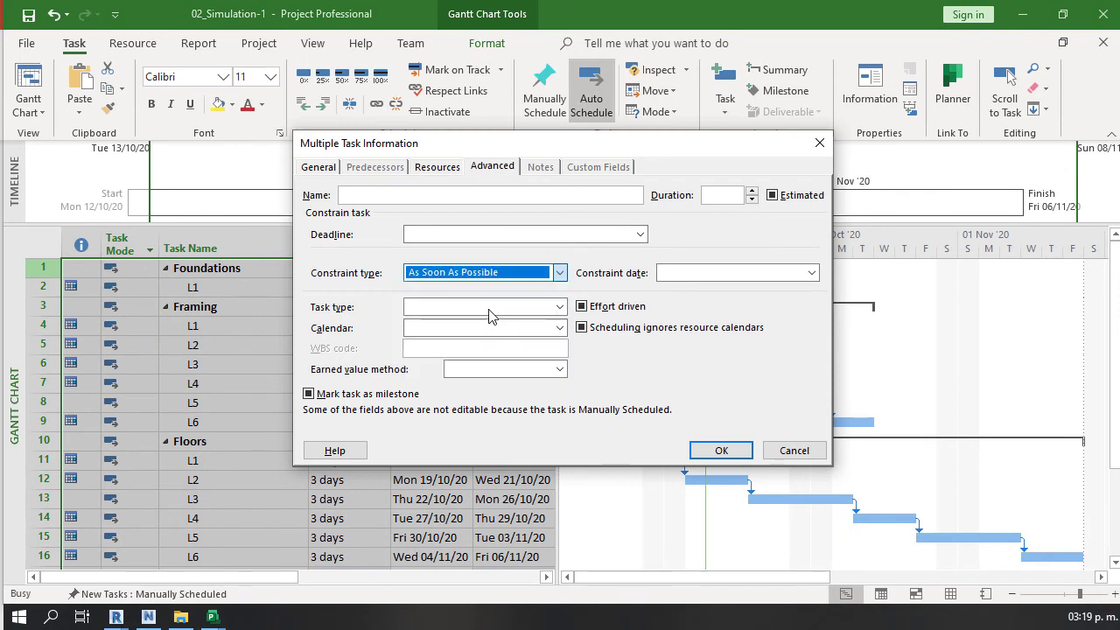
pyautogui.click(719, 451)
pyautogui.click(315, 382)
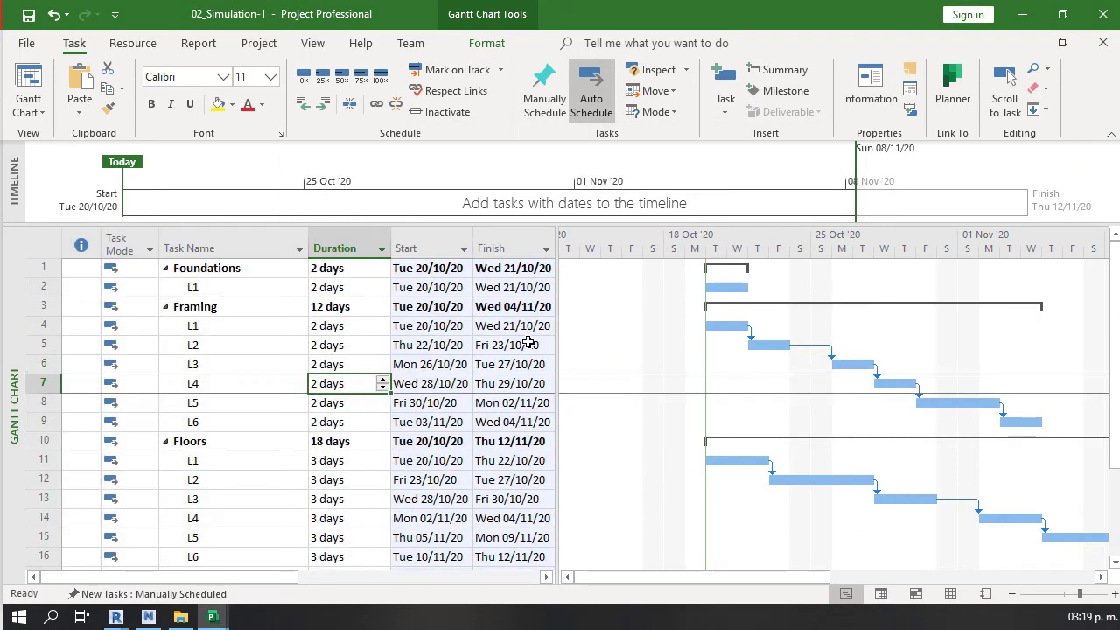
# - Widen the task table and make Framing L1 (task 4) the only predecessor of Columns L1
pyautogui.moveTo(557, 344); pyautogui.dragTo(614, 346)
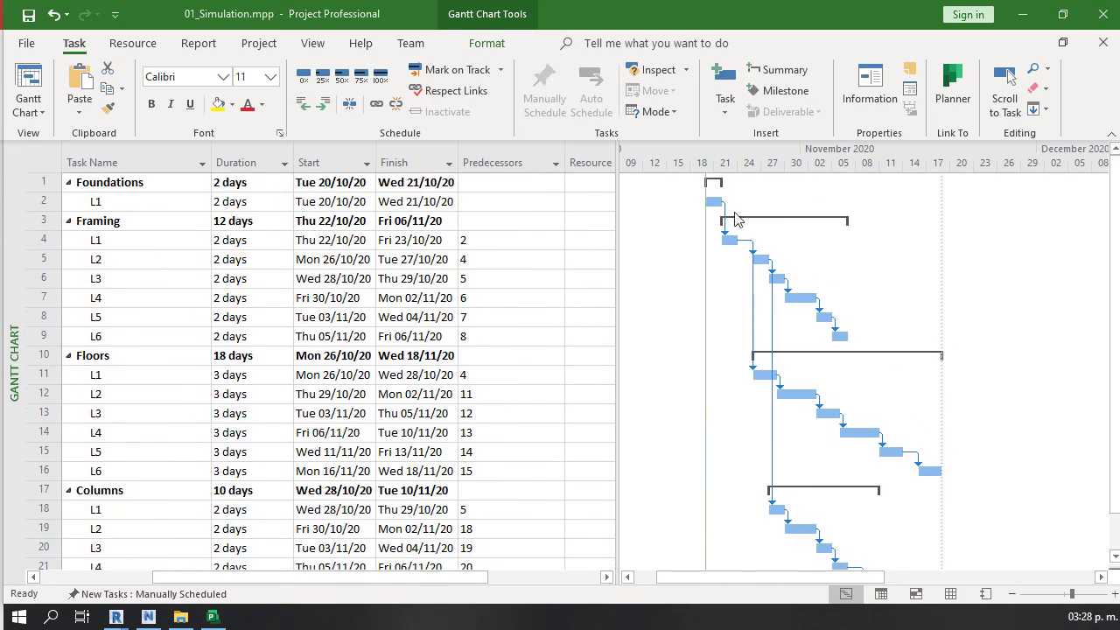
pyautogui.click(722, 240)
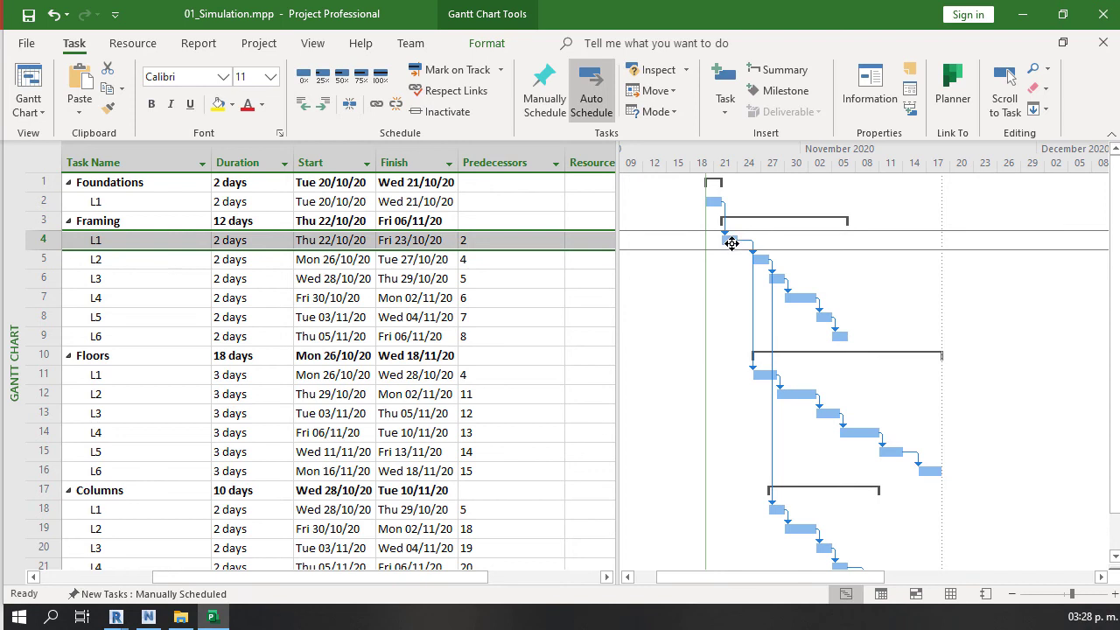
pyautogui.moveTo(732, 243); pyautogui.dragTo(777, 510)
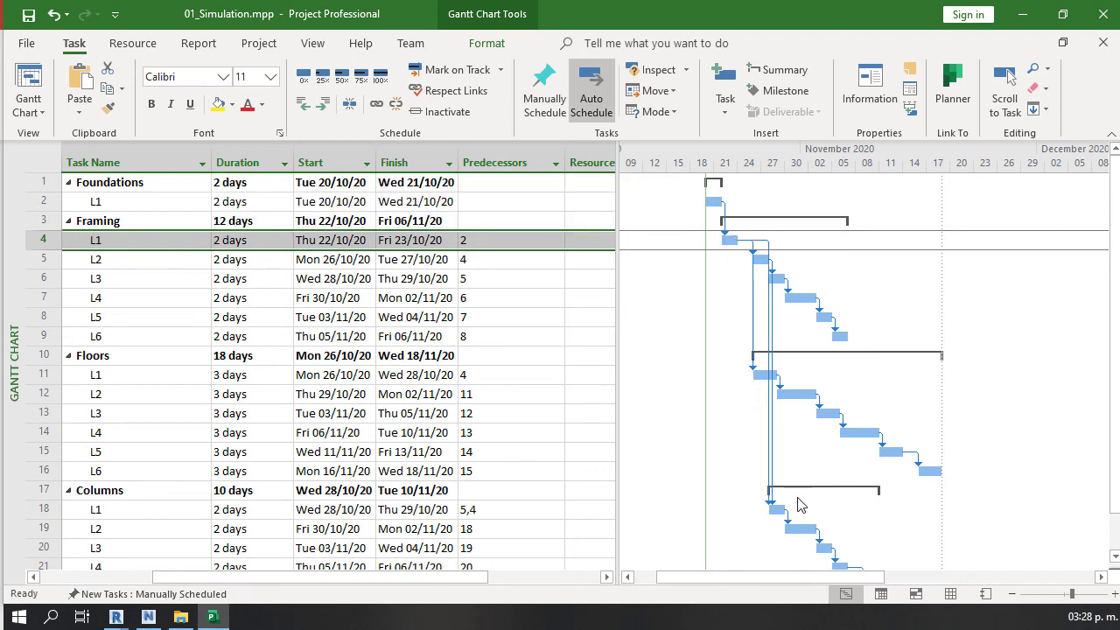
pyautogui.click(480, 510)
pyautogui.write('4')
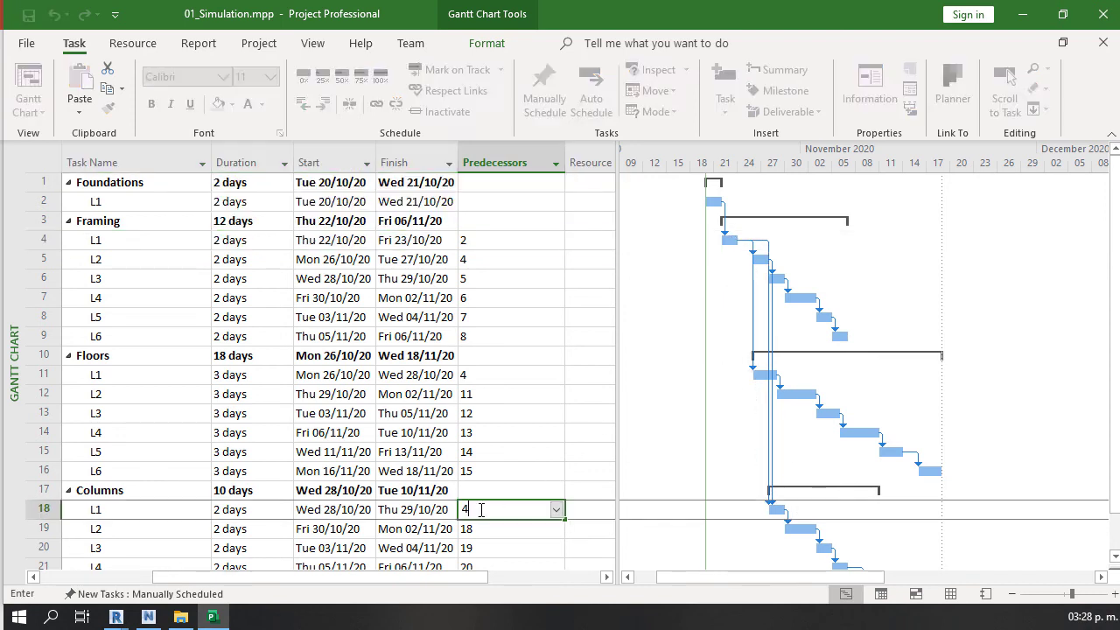
pyautogui.press('Return')
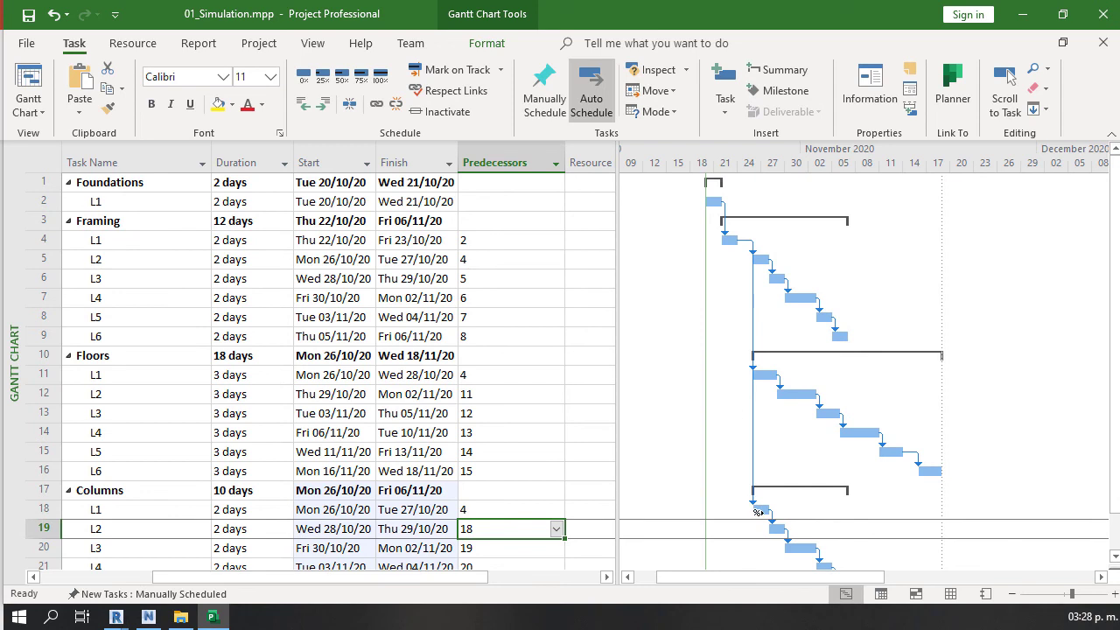
# - Link each Columns task L1 to L5 to the Framing task one level up, and Framing L2 to L5 to the same-level Columns tasks
pyautogui.moveTo(767, 510); pyautogui.dragTo(880, 566)
pyautogui.scroll(-1, 798, 368)
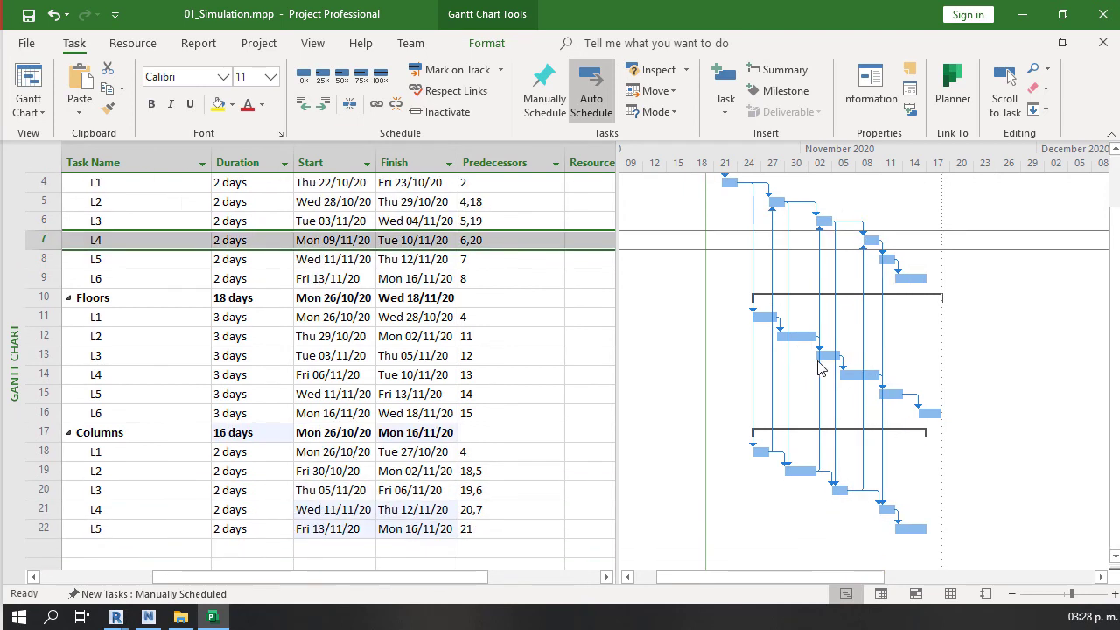
pyautogui.moveTo(890, 512); pyautogui.dragTo(935, 278)
pyautogui.scroll(1, 768, 391)
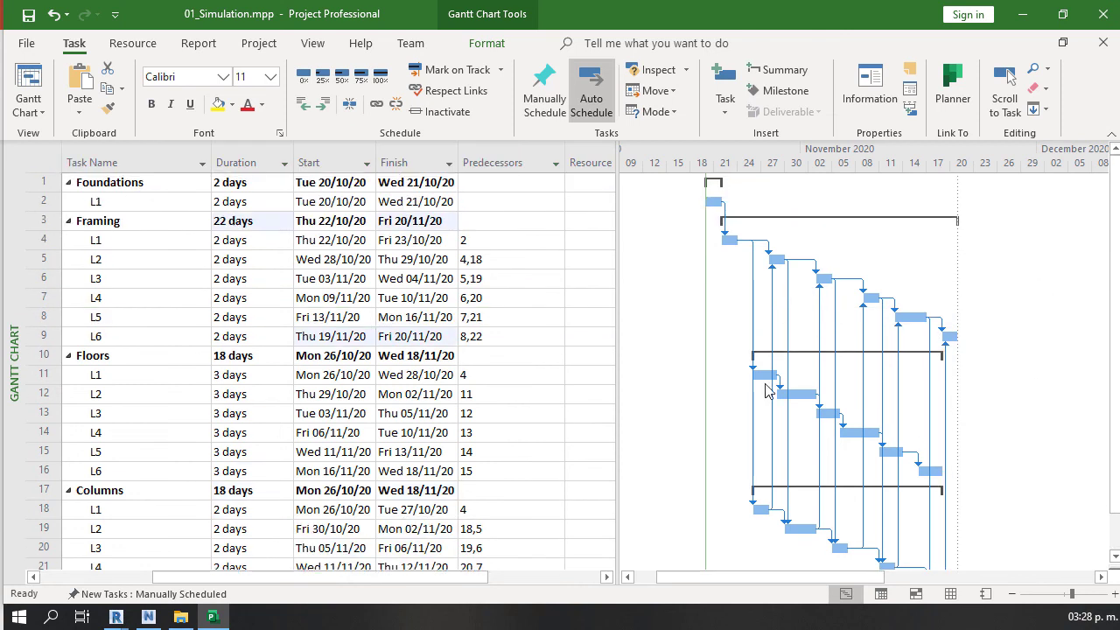
# - Link the Framing tasks L2 through L6 to the Floors tasks of the same level on the Gantt chart
pyautogui.scroll(-1, 770, 512)
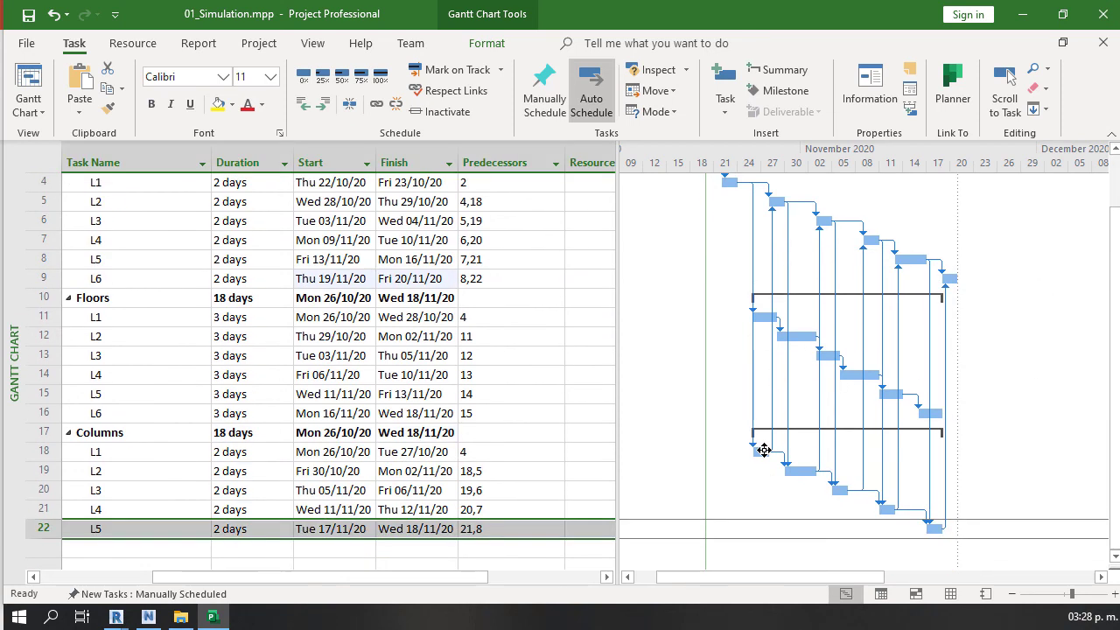
pyautogui.scroll(1, 763, 450)
pyautogui.scroll(-1, 924, 362)
pyautogui.scroll(1, 927, 385)
pyautogui.scroll(-1, 734, 238)
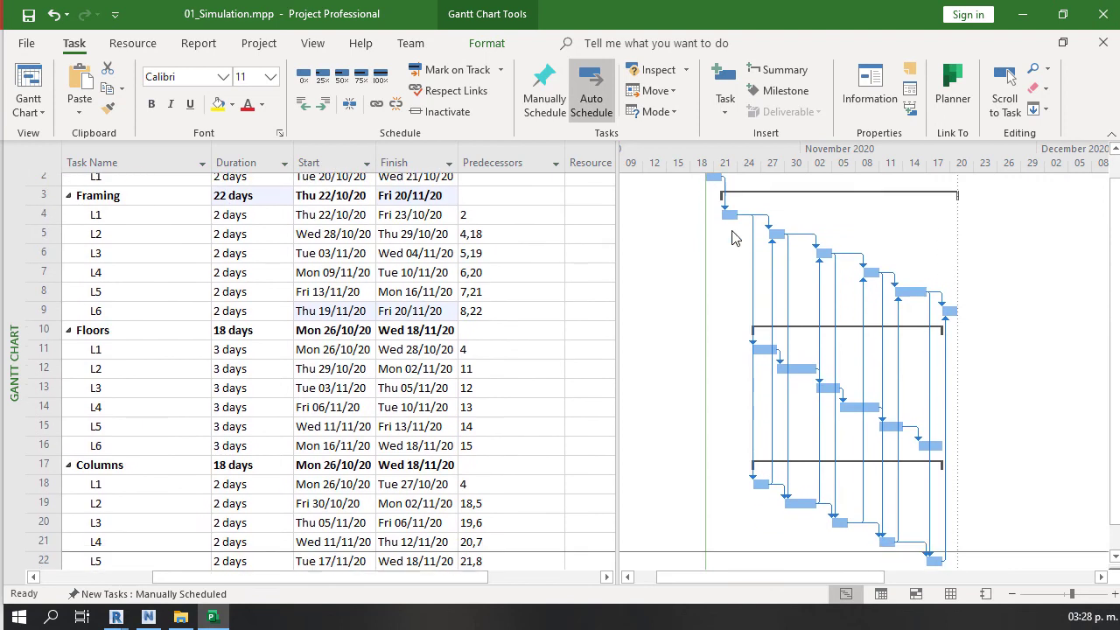
pyautogui.scroll(-1, 753, 219)
pyautogui.moveTo(779, 205); pyautogui.dragTo(800, 336)
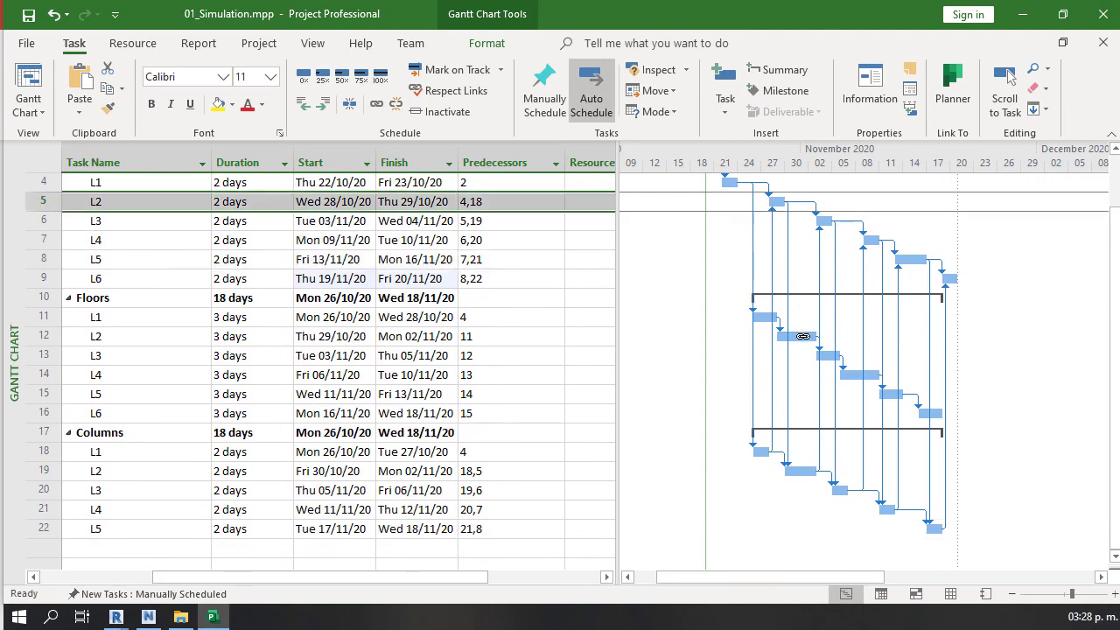
pyautogui.moveTo(825, 221); pyautogui.dragTo(836, 355)
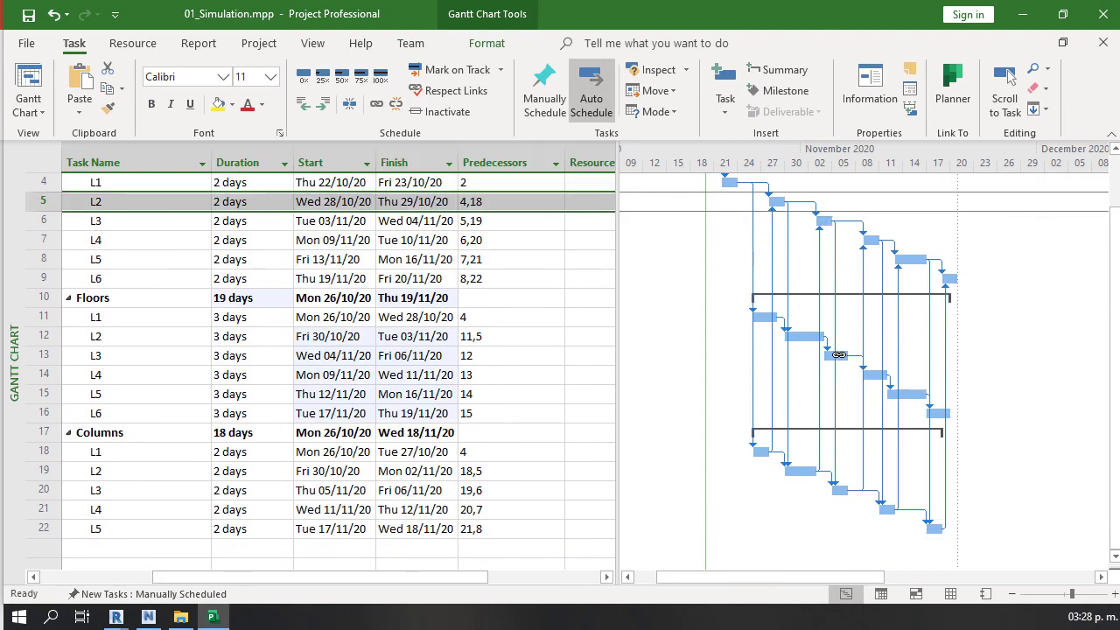
pyautogui.moveTo(866, 243); pyautogui.dragTo(888, 375)
pyautogui.moveTo(909, 261); pyautogui.dragTo(936, 396)
pyautogui.moveTo(950, 279); pyautogui.dragTo(970, 412)
pyautogui.scroll(1, 915, 322)
pyautogui.scroll(1, 915, 322)
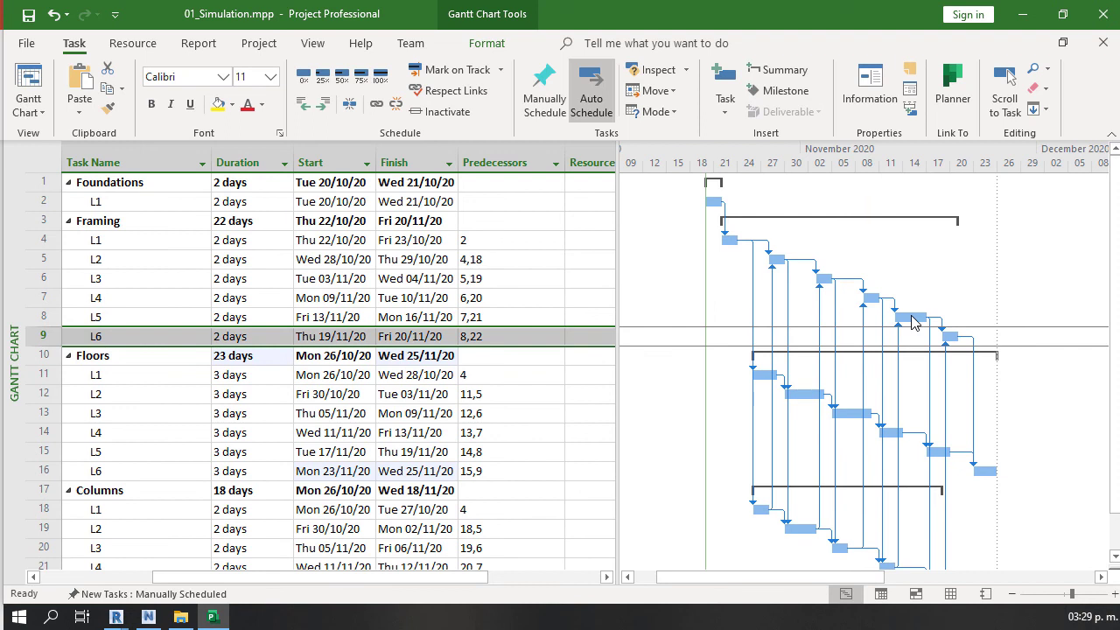
# - Save the schedule, switch to Navisworks and add 01_Simulation.mpp to TimeLiner as a Microsoft Project 2007-2013 data source
pyautogui.click(33, 21)
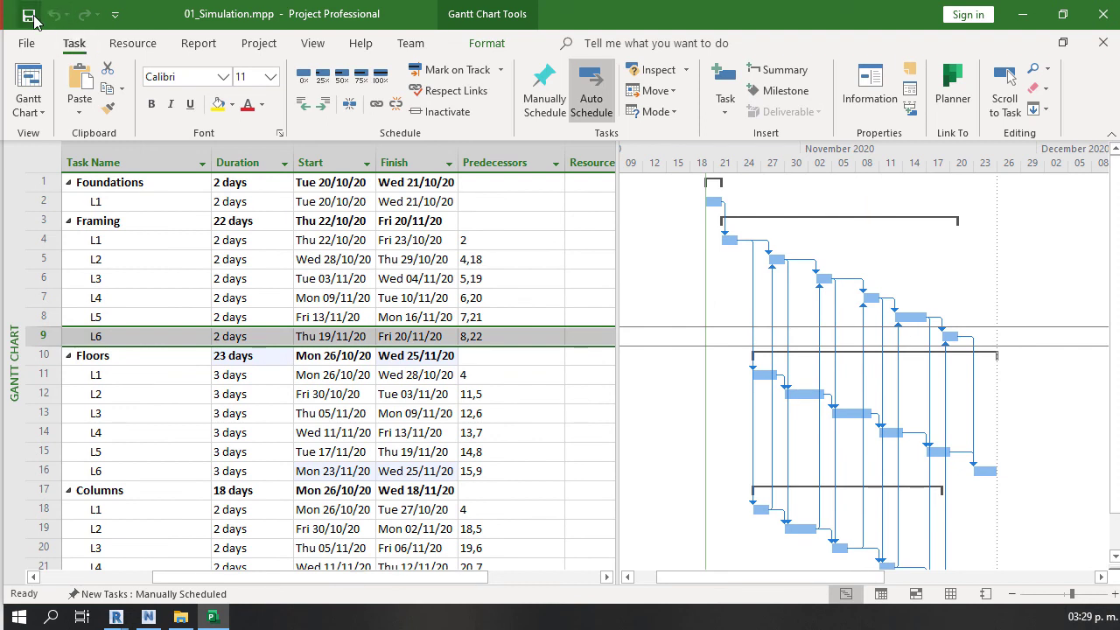
pyautogui.click(148, 617)
pyautogui.click(48, 393)
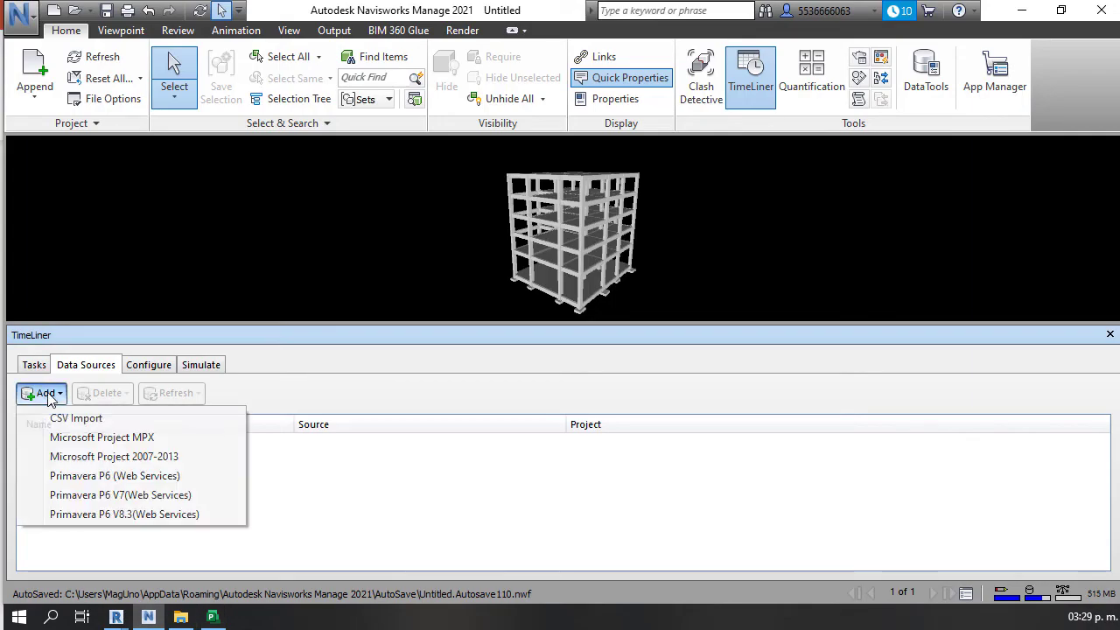
pyautogui.click(108, 456)
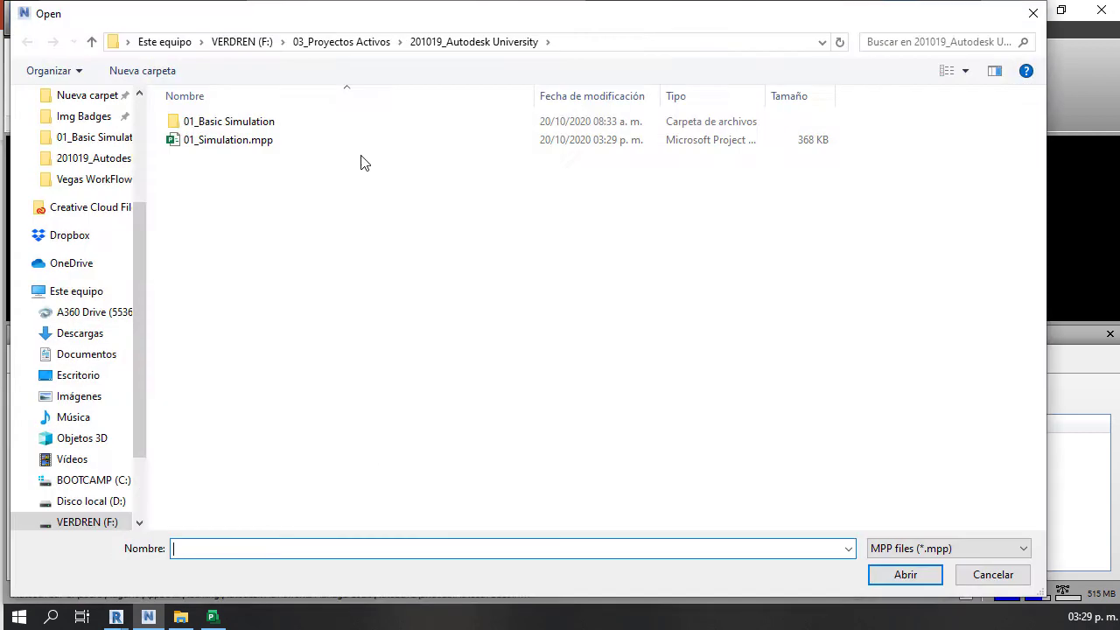
pyautogui.click(280, 145)
pyautogui.click(910, 576)
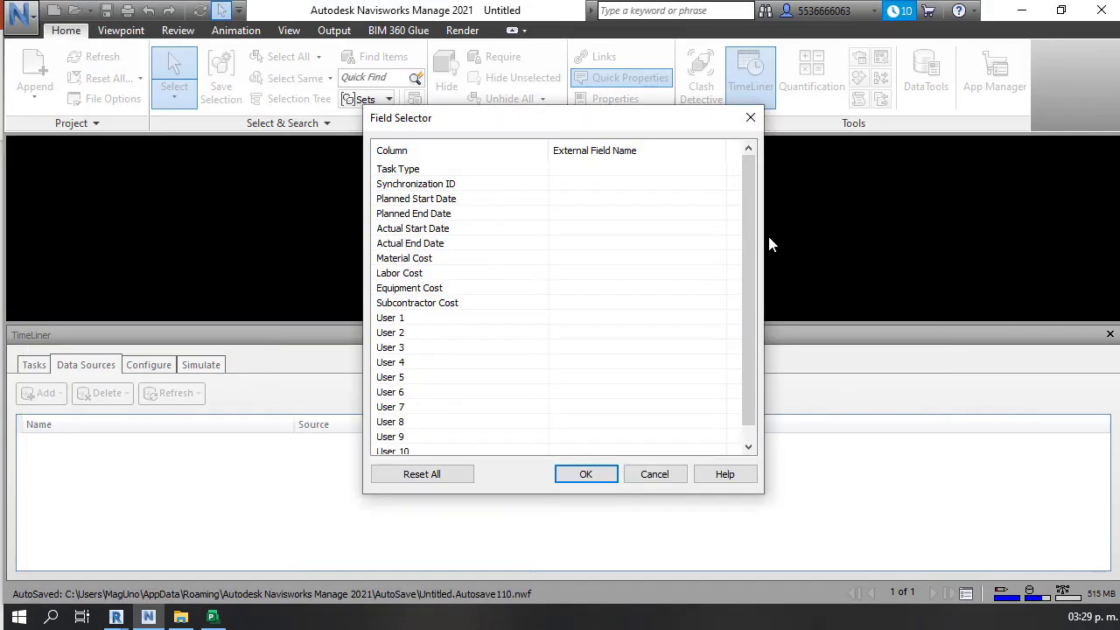
# - Map the Task Type column to the external field Text 10
pyautogui.click(596, 171)
pyautogui.click(597, 171)
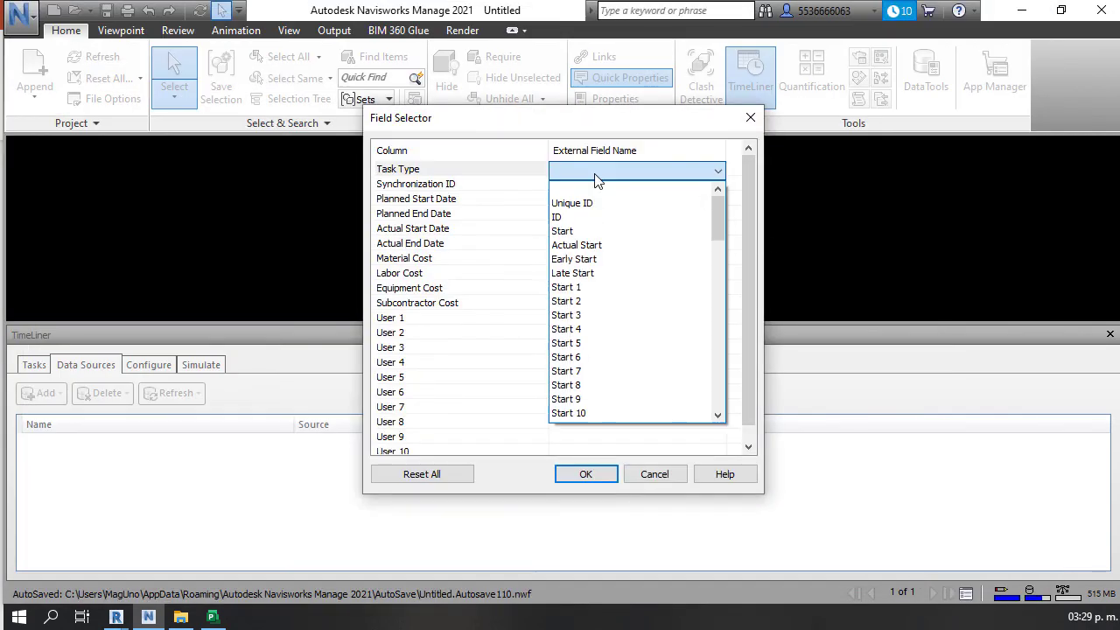
pyautogui.press('e')
pyautogui.scroll(-16, 605, 263)
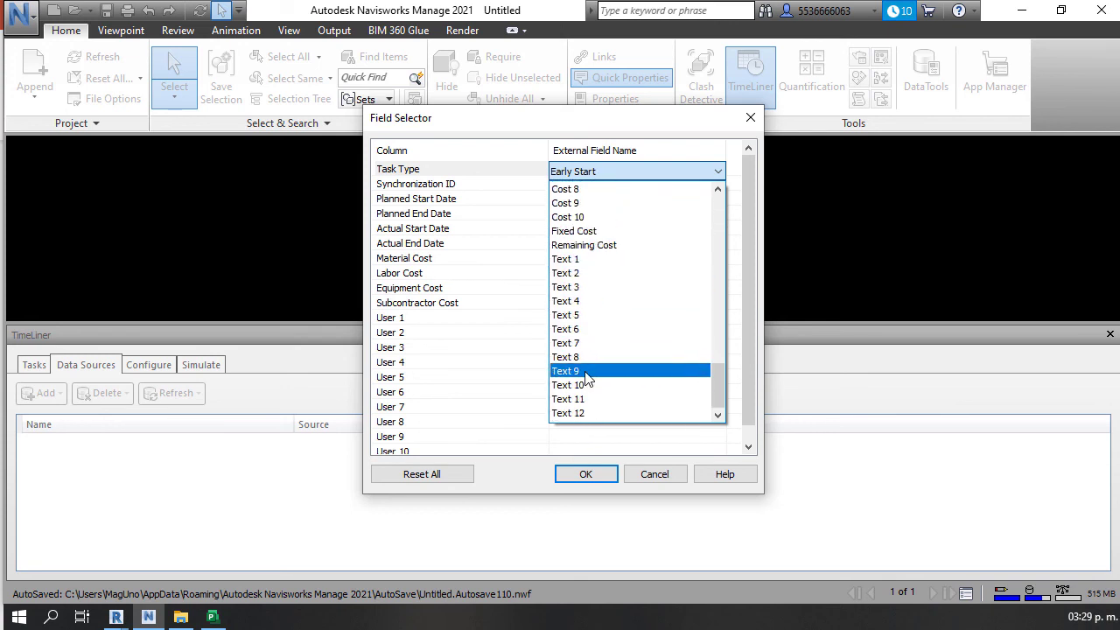
pyautogui.click(590, 387)
# - Map Planned Start Date to the Start field and Planned End Date to the Finish field
pyautogui.click(580, 201)
pyautogui.click(580, 201)
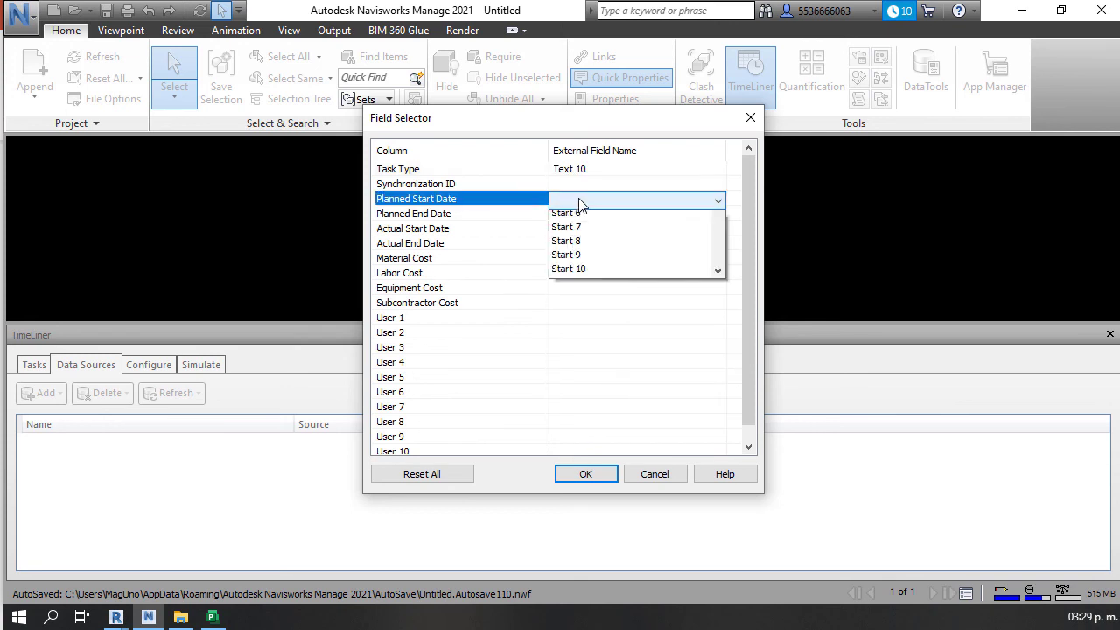
pyautogui.click(573, 259)
pyautogui.click(575, 217)
pyautogui.click(577, 216)
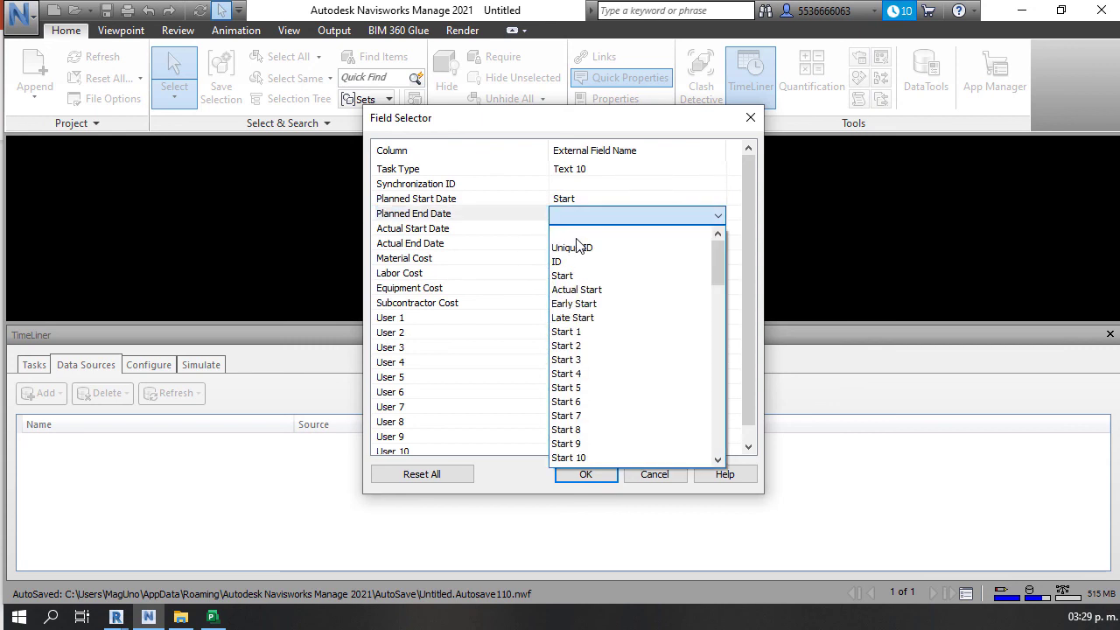
pyautogui.scroll(-3, 576, 350)
pyautogui.click(574, 411)
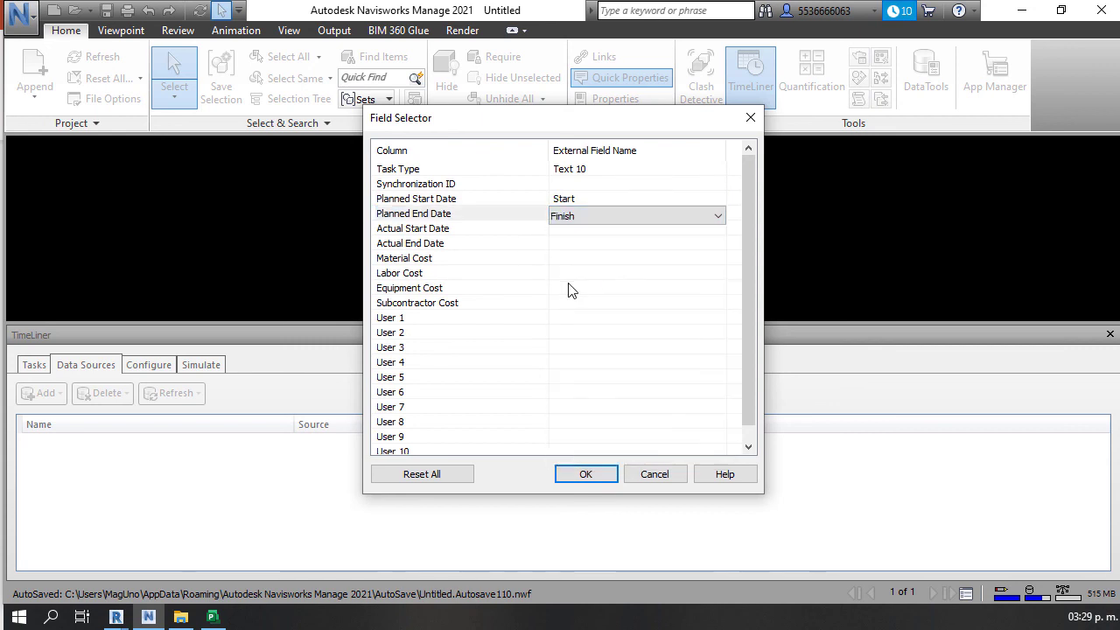
# - Map the User 1 column to the external field Text 9 and accept the field mapping
pyautogui.click(561, 320)
pyautogui.click(571, 320)
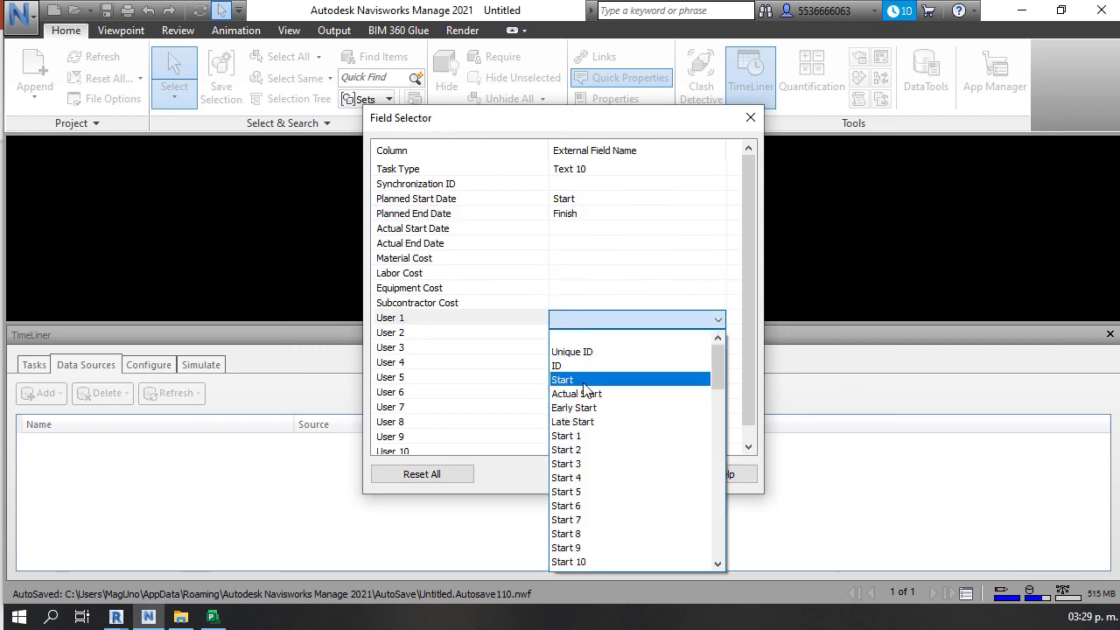
pyautogui.scroll(-4, 584, 391)
pyautogui.scroll(3, 617, 407)
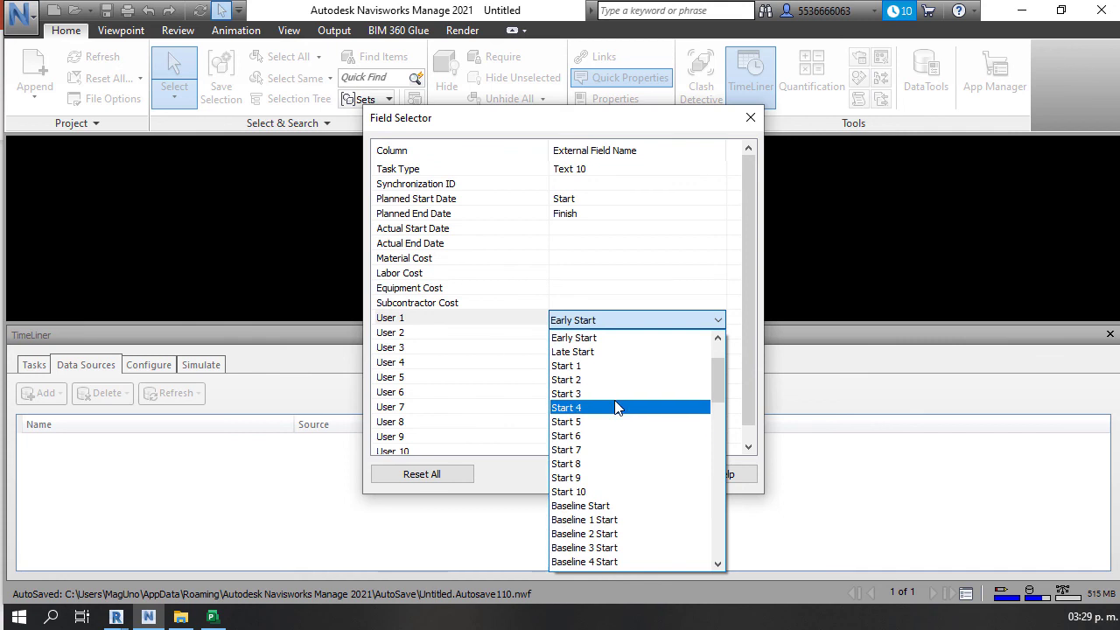
pyautogui.scroll(-18, 614, 428)
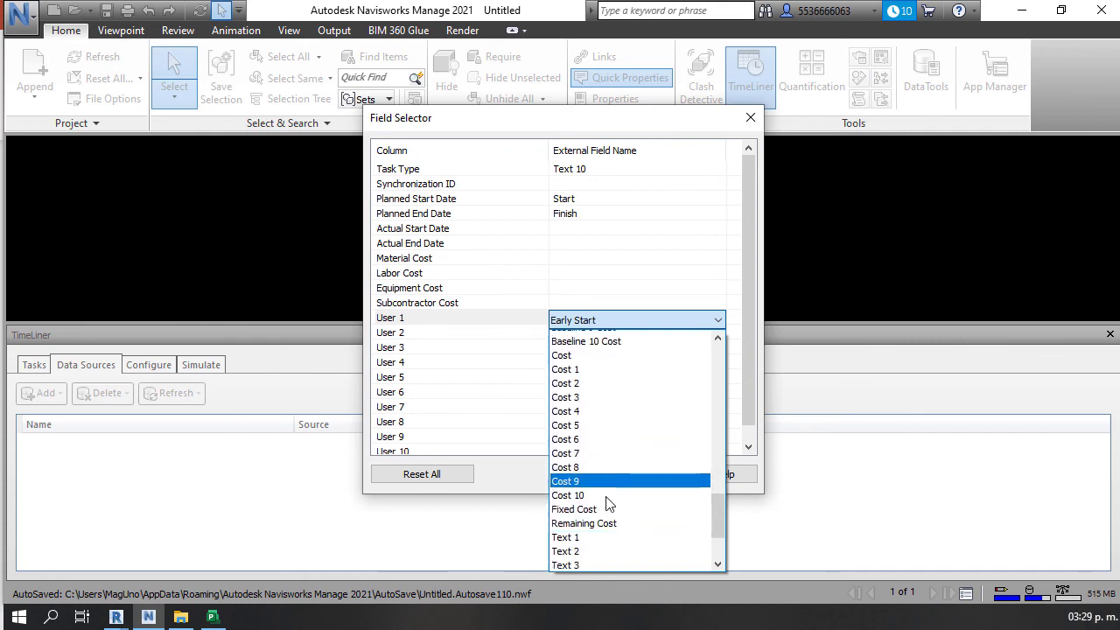
pyautogui.scroll(-3, 610, 505)
pyautogui.click(610, 503)
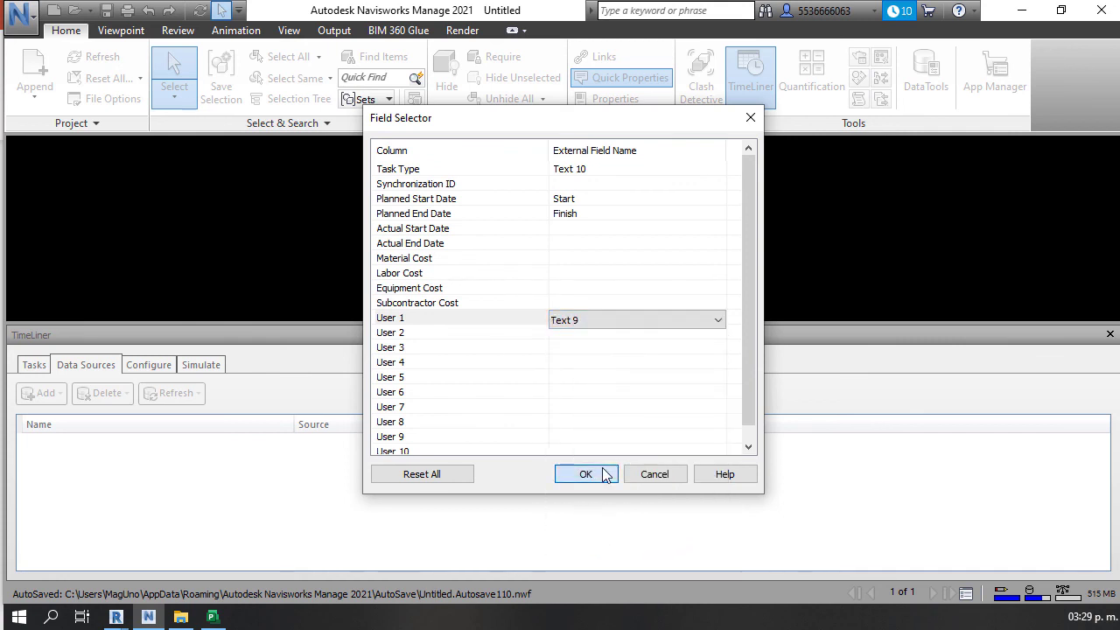
pyautogui.click(585, 473)
# - Rebuild the TimeLiner task hierarchy from the new data source
pyautogui.rightClick(140, 445)
pyautogui.click(156, 453)
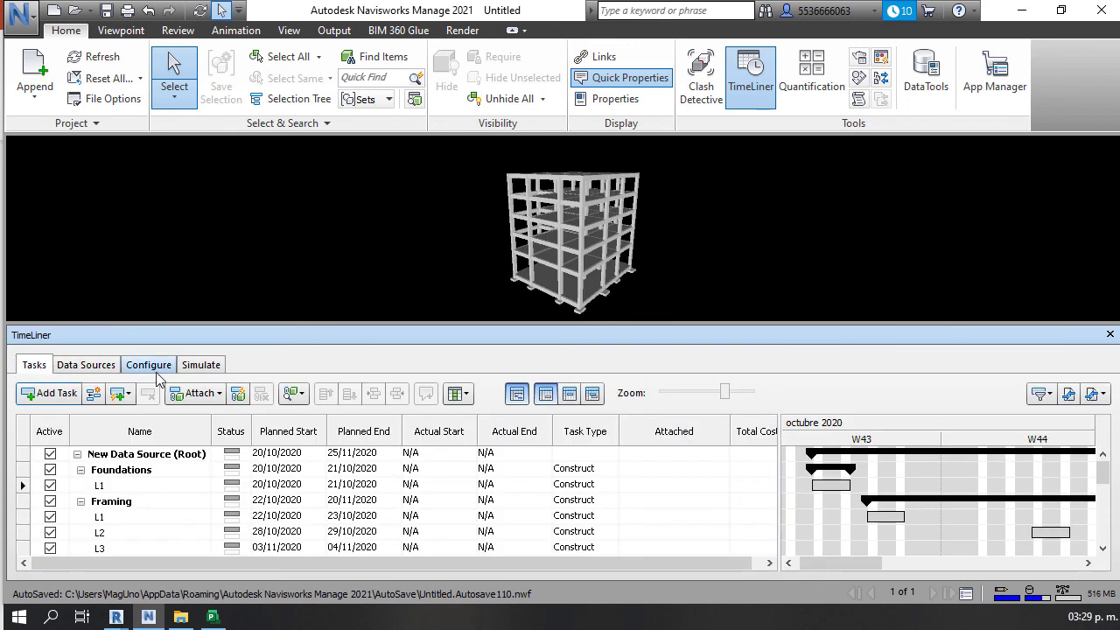
# - Start a TimeLiner auto-attach rule from the Attach Items to Tasks by Category/Property template, mapping tasks from column User 1
pyautogui.click(238, 393)
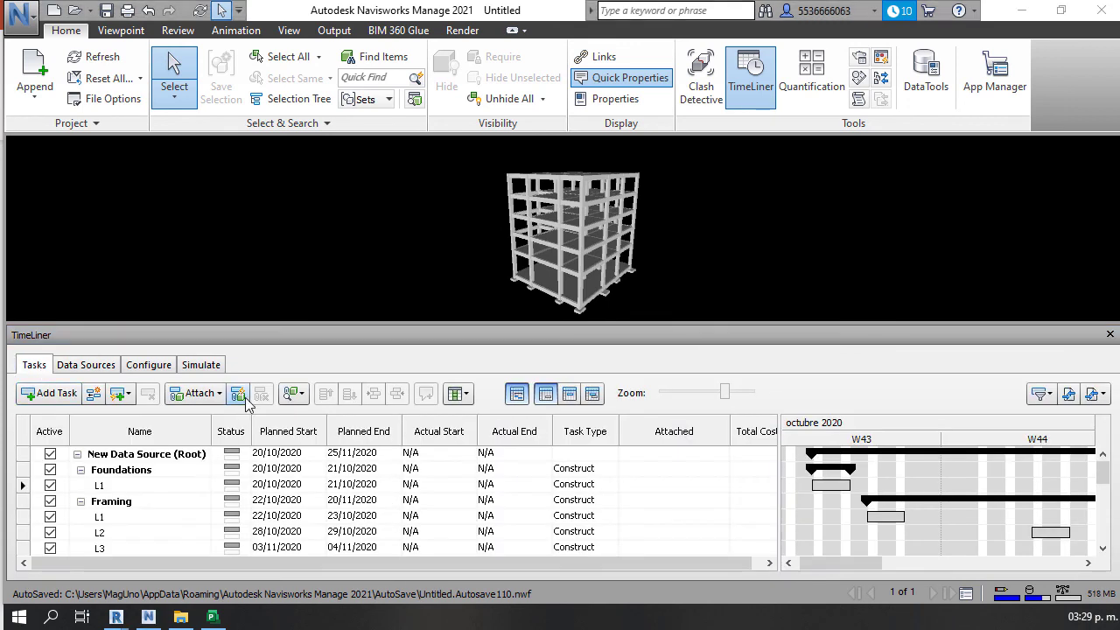
pyautogui.click(750, 182)
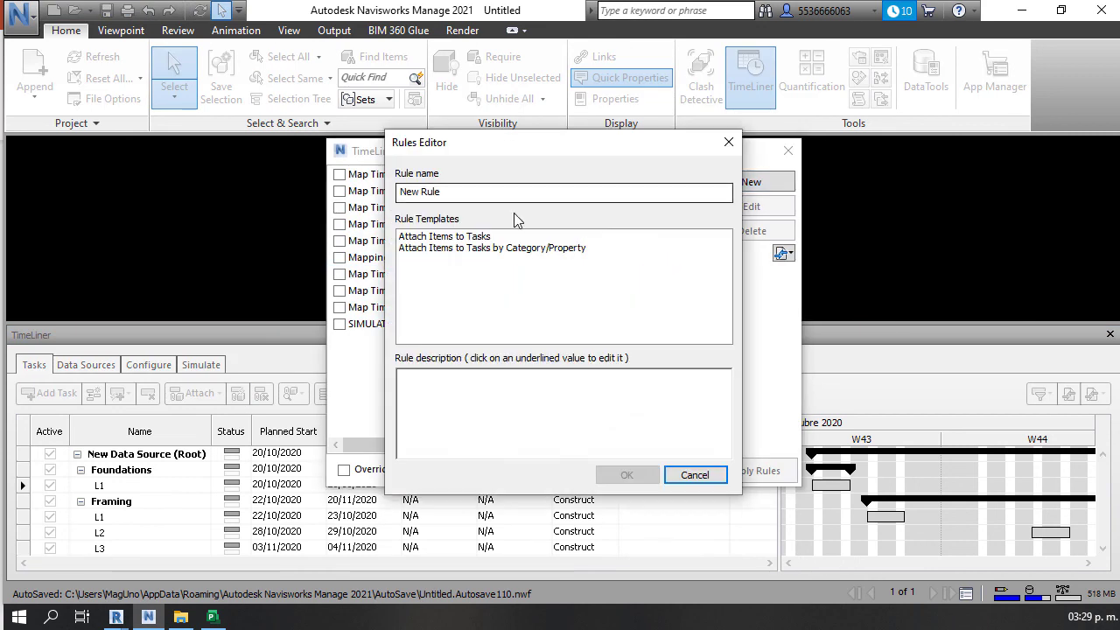
pyautogui.click(438, 249)
pyautogui.click(553, 377)
pyautogui.click(594, 321)
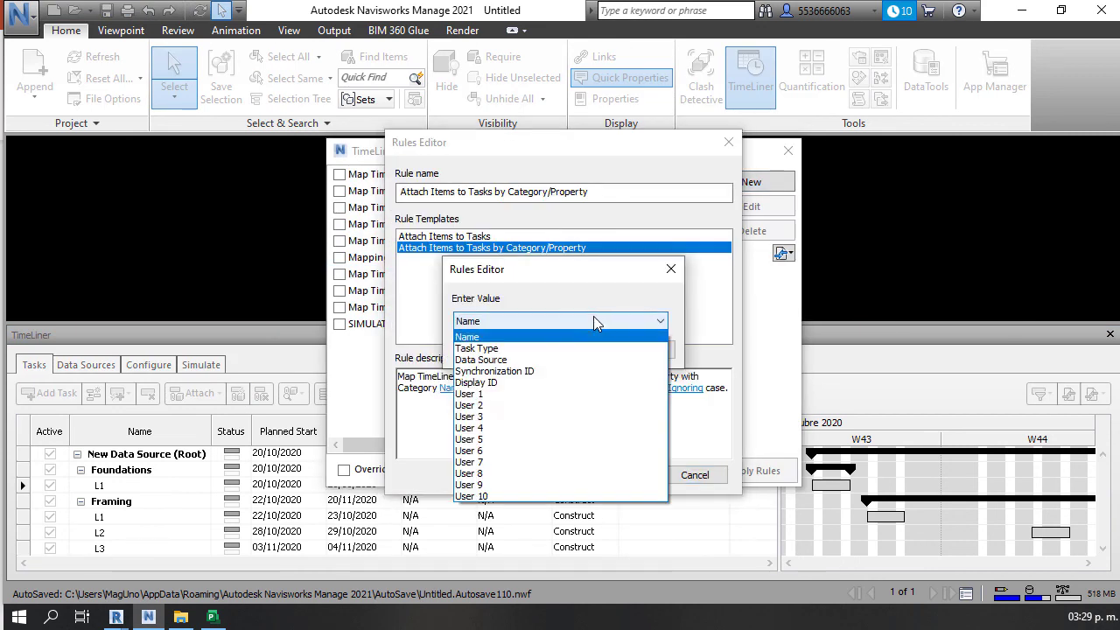
pyautogui.click(484, 394)
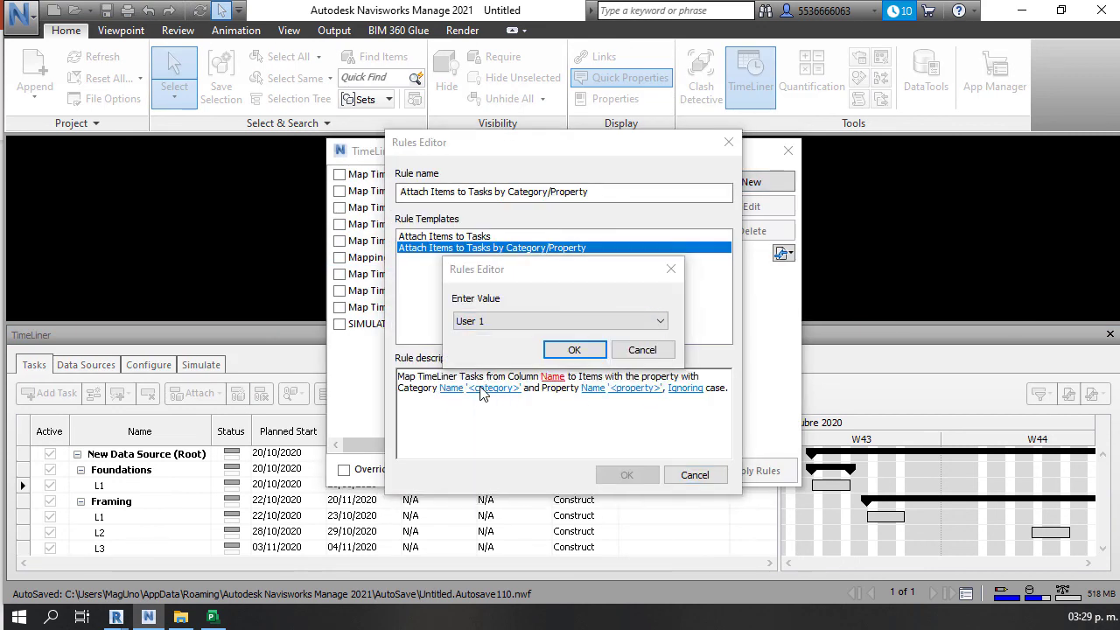
pyautogui.click(568, 350)
# - Set the category name in the new rule to Element
pyautogui.click(495, 388)
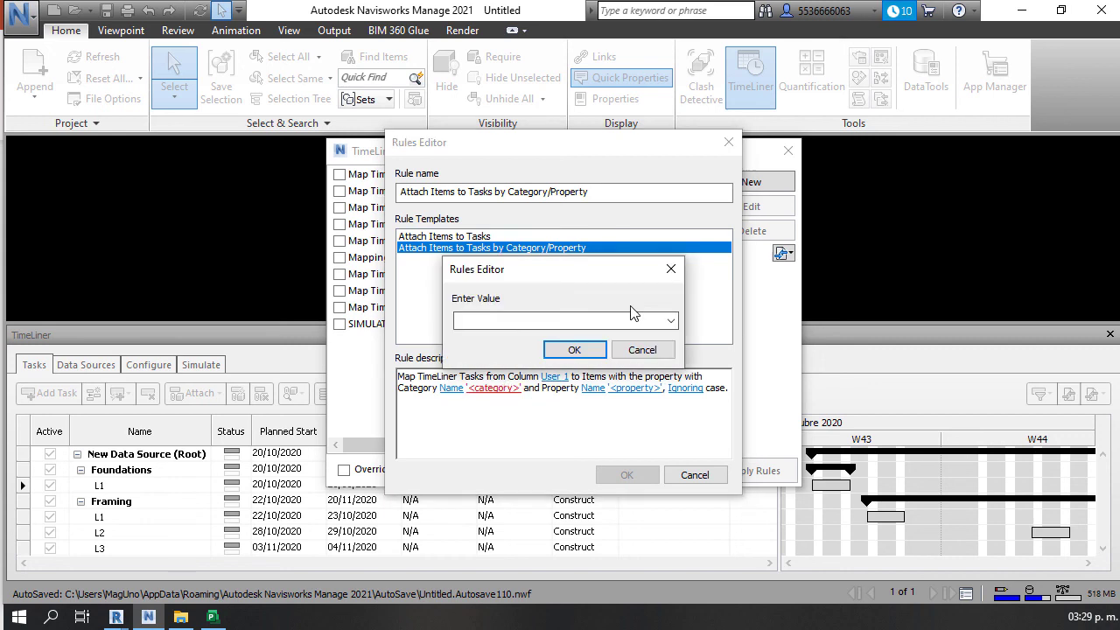
pyautogui.click(671, 322)
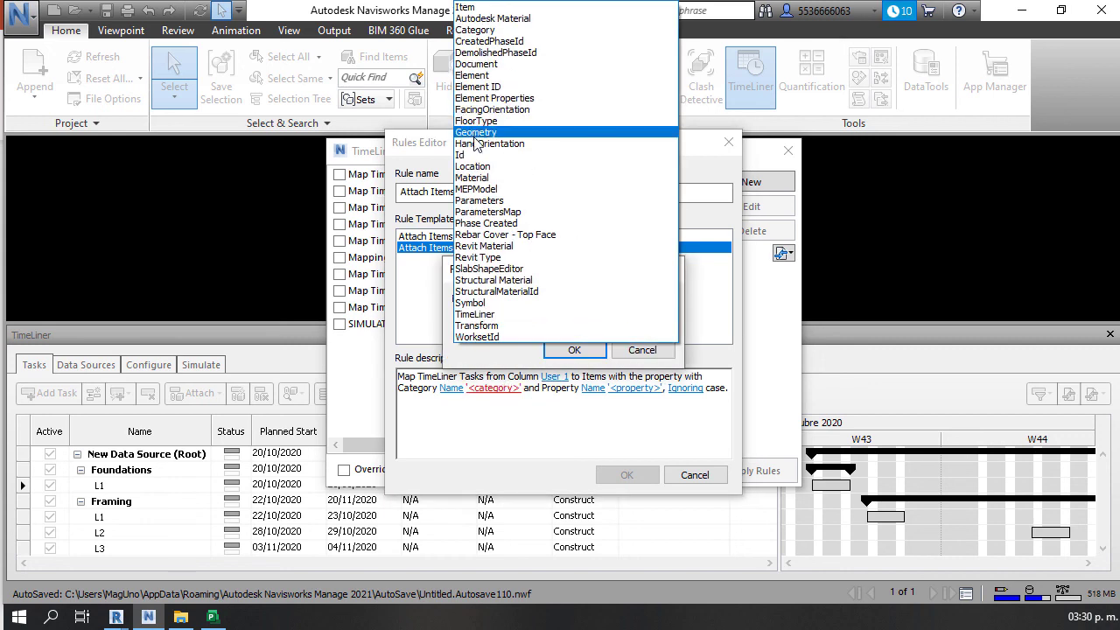
pyautogui.click(477, 75)
pyautogui.click(574, 350)
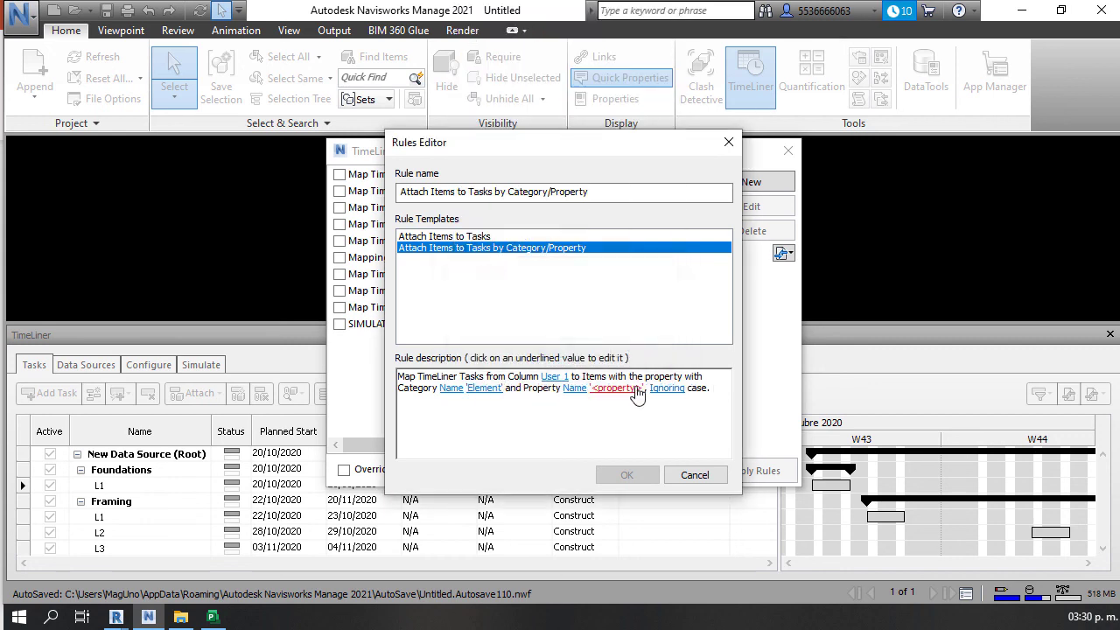
# - Set the rule's property name to SIMULATION and save the rule
pyautogui.click(617, 388)
pyautogui.click(670, 321)
pyautogui.scroll(-4, 535, 228)
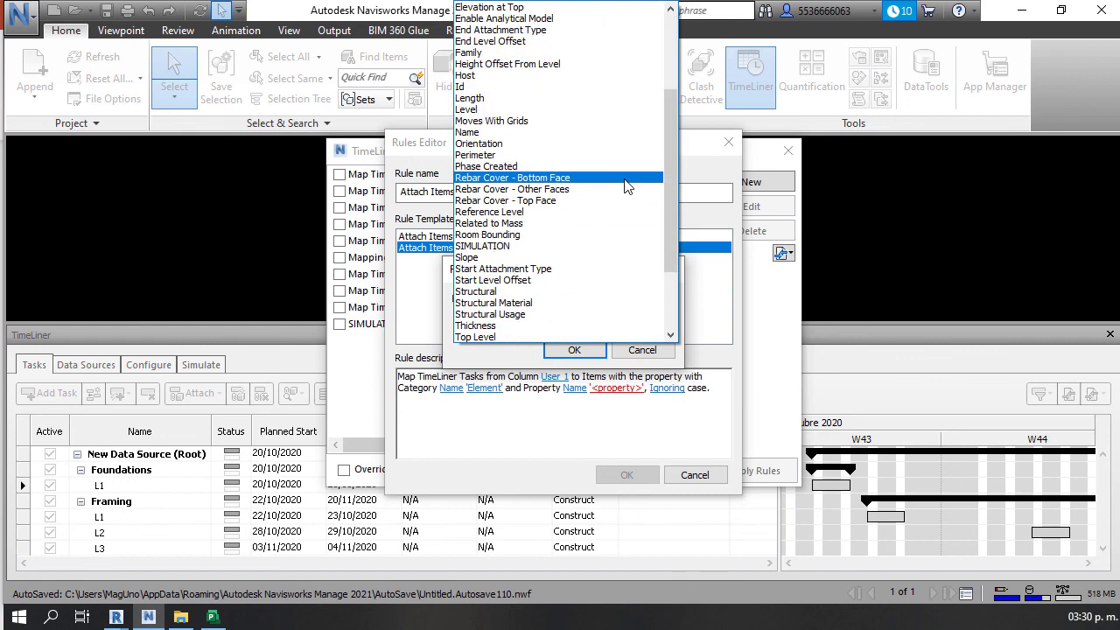
pyautogui.click(525, 243)
pyautogui.click(574, 350)
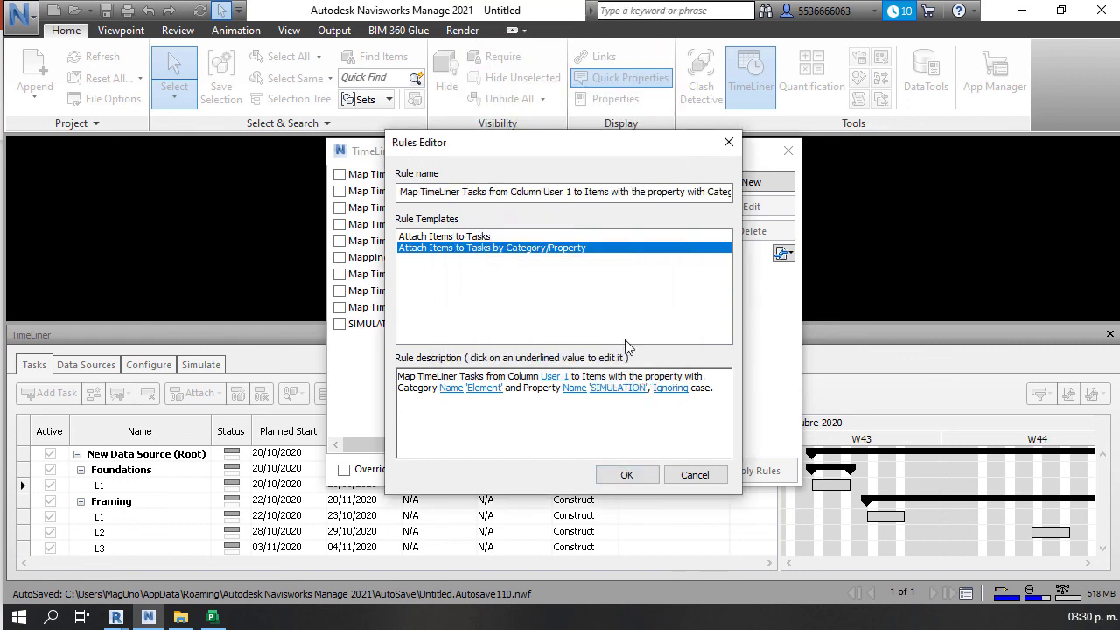
pyautogui.click(627, 475)
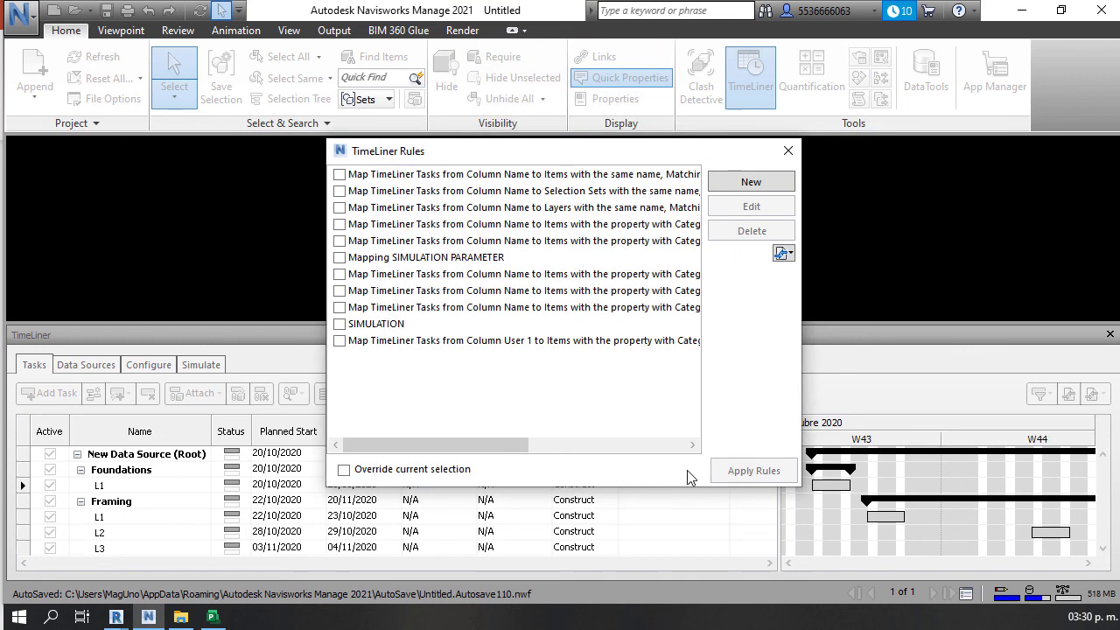
# - Rename the new User 1 rule "Project with Simulation" and apply only that rule to attach the model items to tasks
pyautogui.click(340, 341)
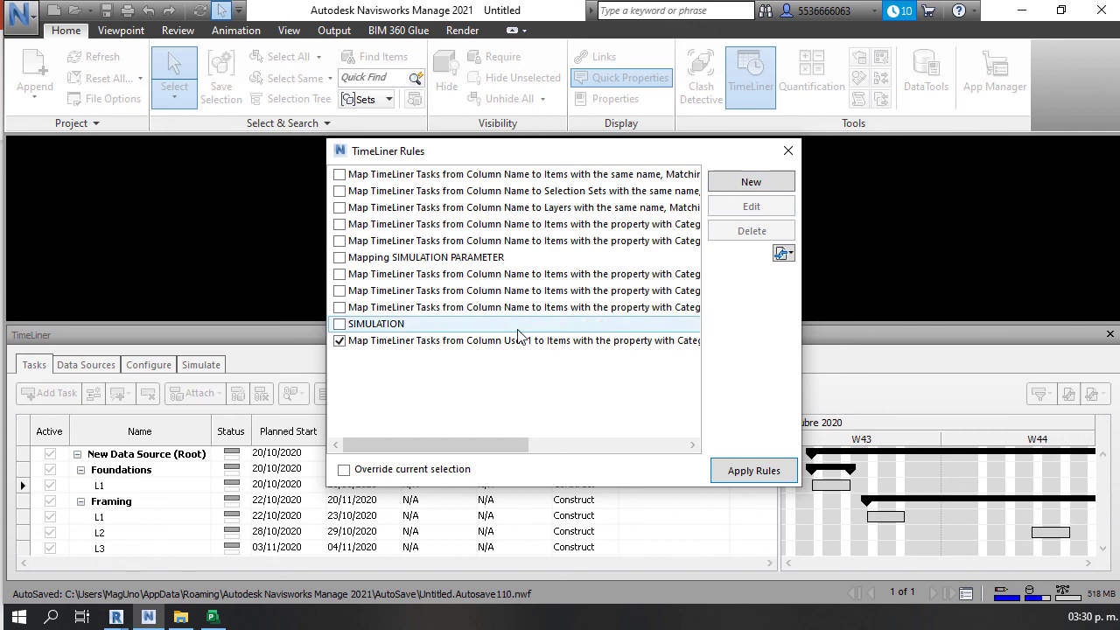
pyautogui.click(455, 341)
pyautogui.click(752, 207)
pyautogui.tripleClick(408, 192)
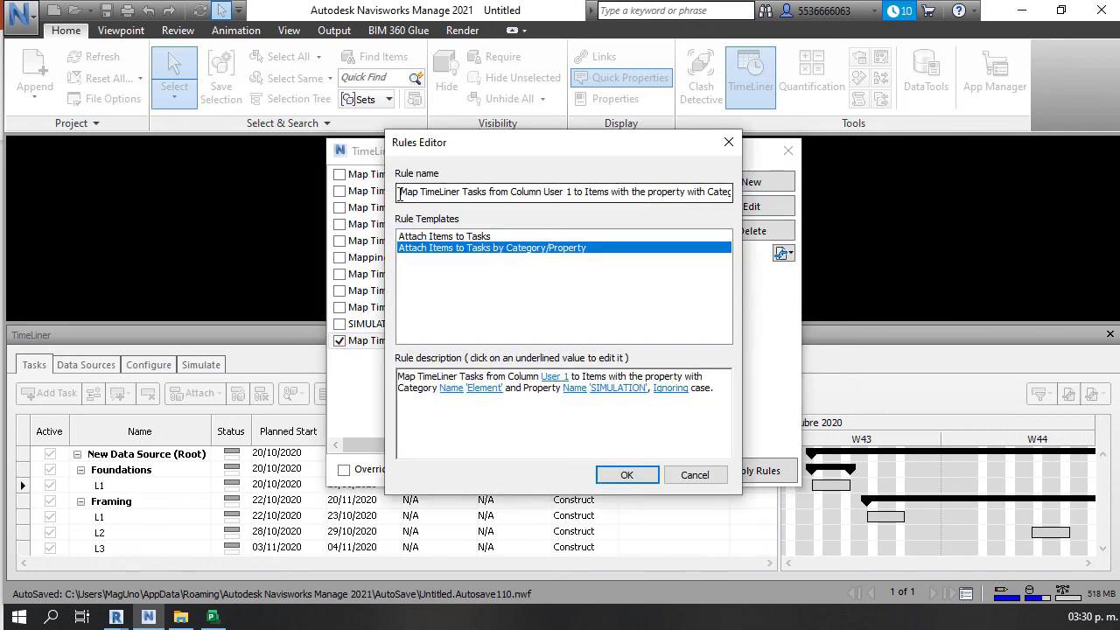
pyautogui.write('Project with Simulation')
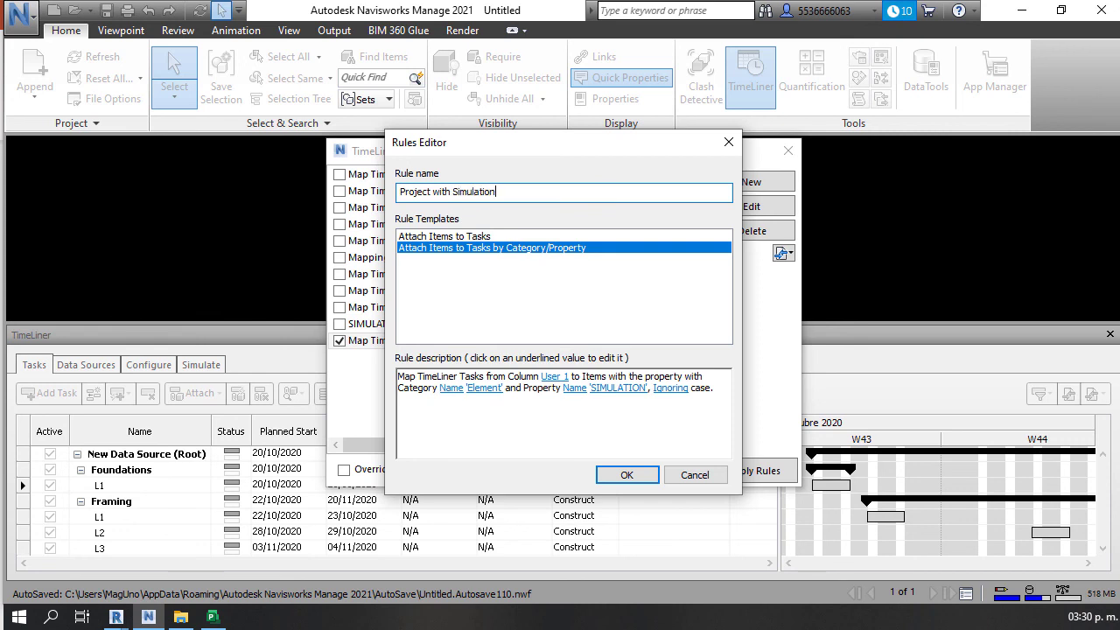
pyautogui.press('Return')
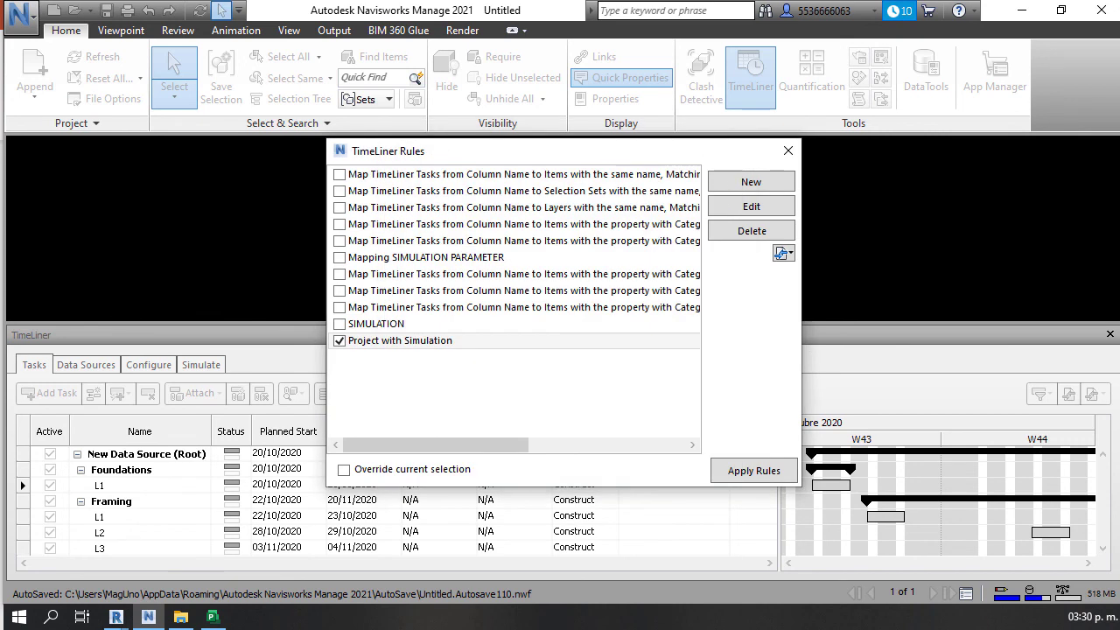
pyautogui.click(733, 472)
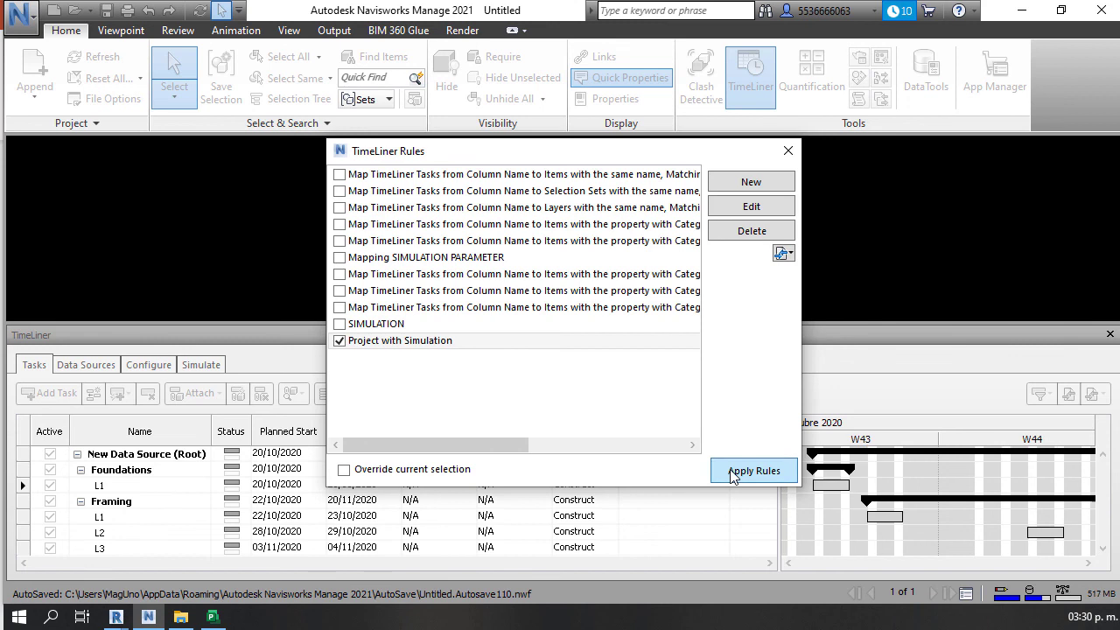
pyautogui.click(787, 151)
# - Play the TimeLiner construction simulation through to the end, viewing the building from a different angle
pyautogui.click(199, 366)
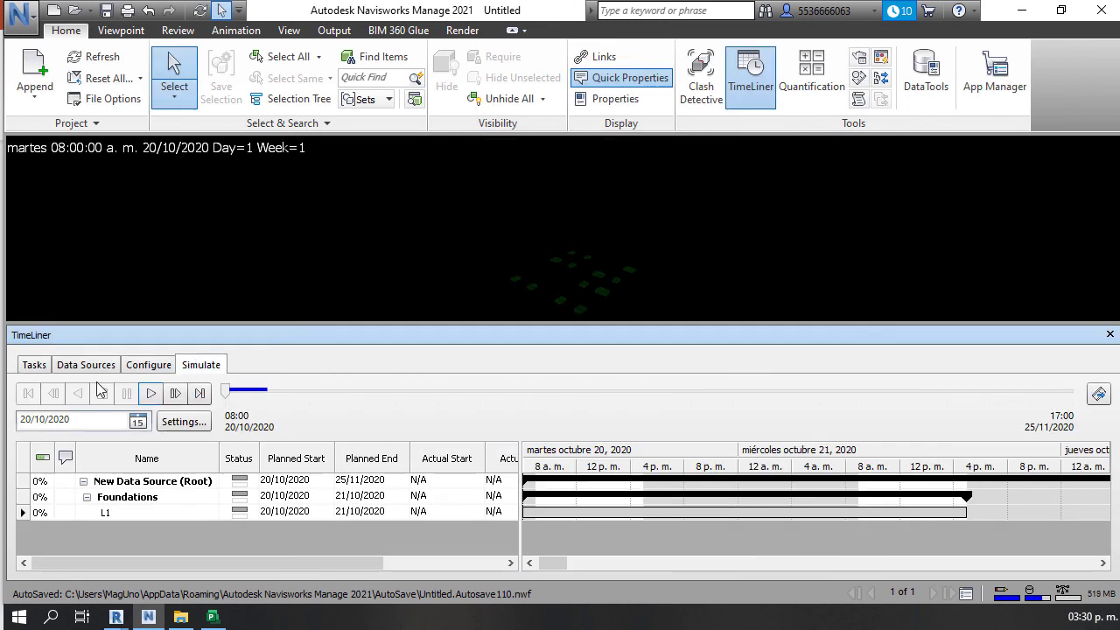
pyautogui.click(151, 394)
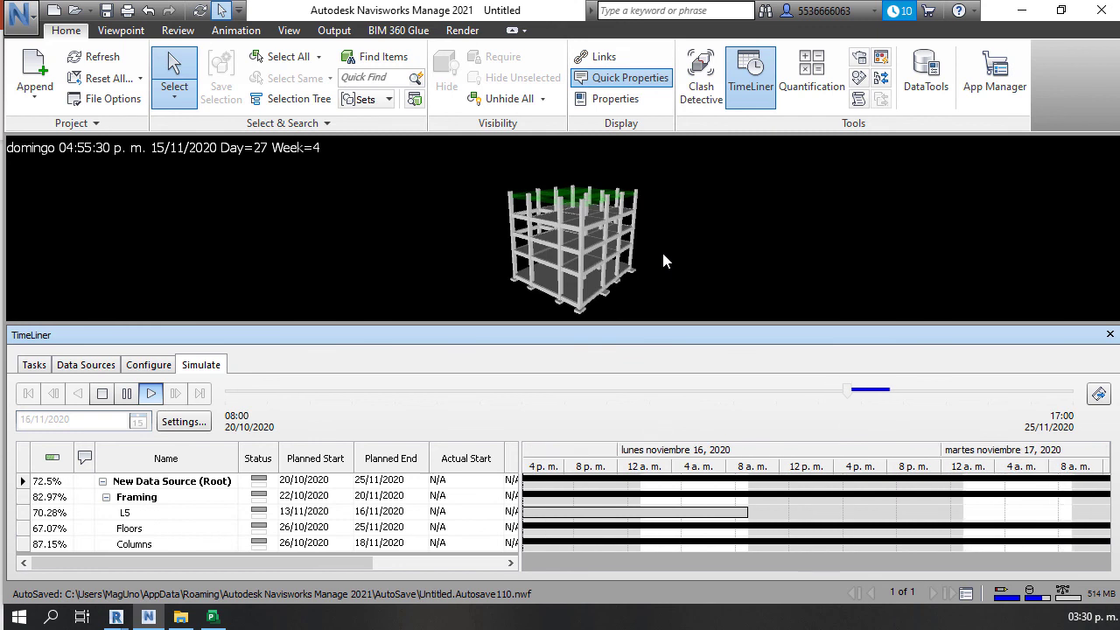
pyautogui.moveTo(662, 249); pyautogui.dragTo(614, 255, button='middle')
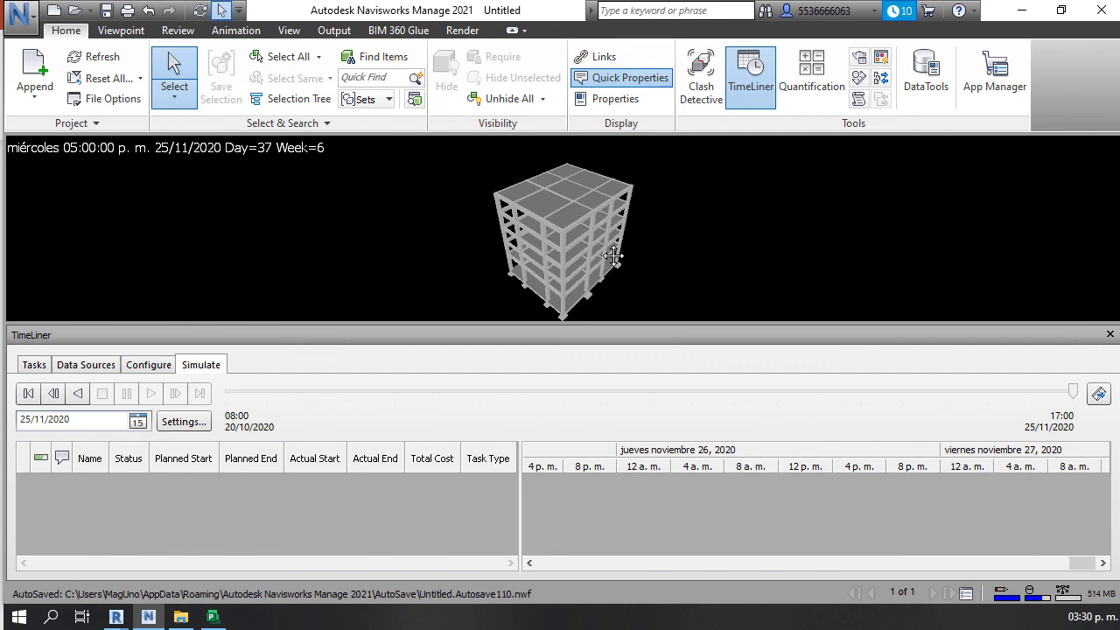